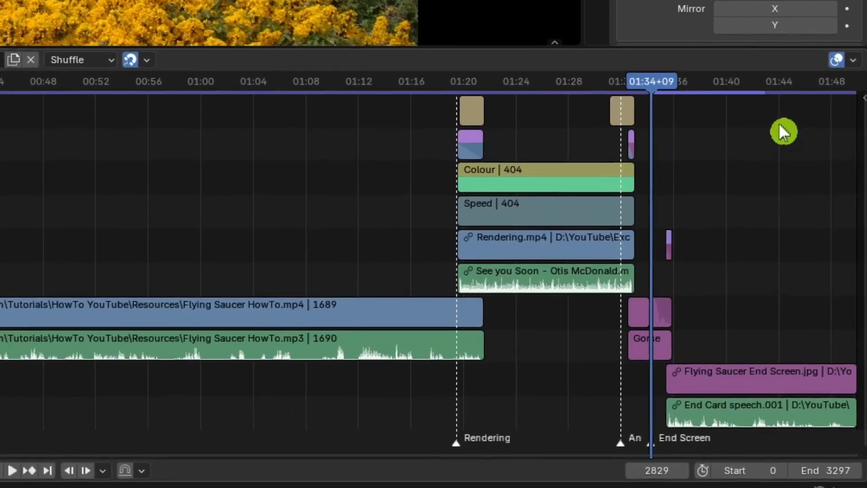
Set the sequencer overlays to display full waveforms for all sound strips, and toggle the strip thumbnails overlay.
click(852, 59)
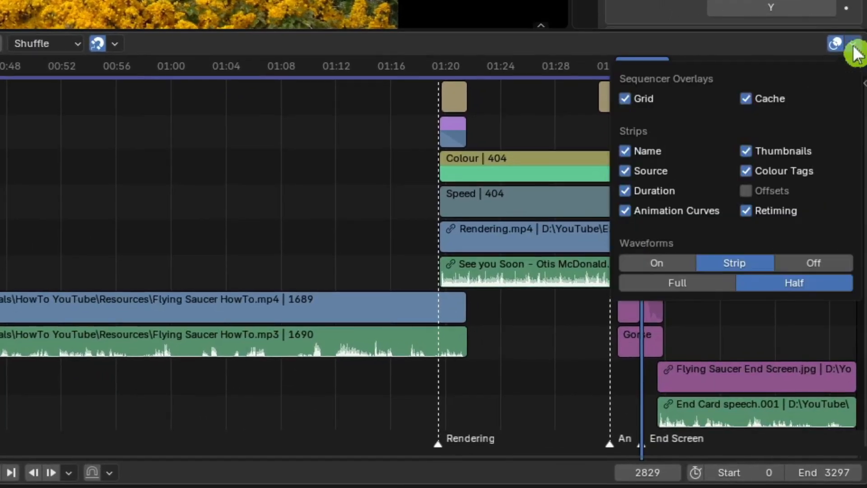
click(668, 263)
click(677, 282)
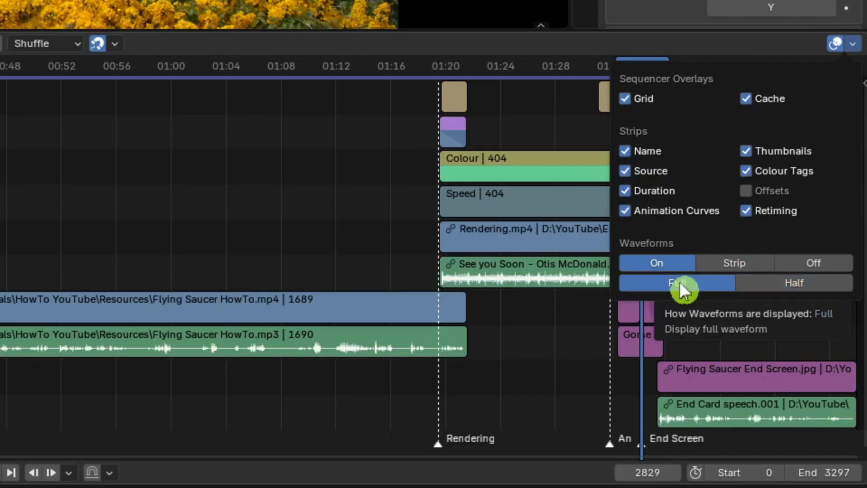
click(745, 150)
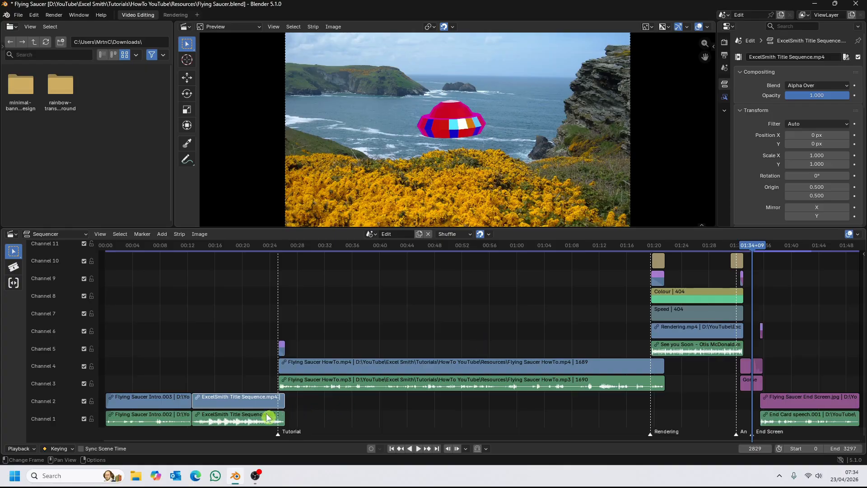
Try a volume of 2.800 on the ExcelSmith Title Sequence sound strip and return it to 1.000.
click(248, 421)
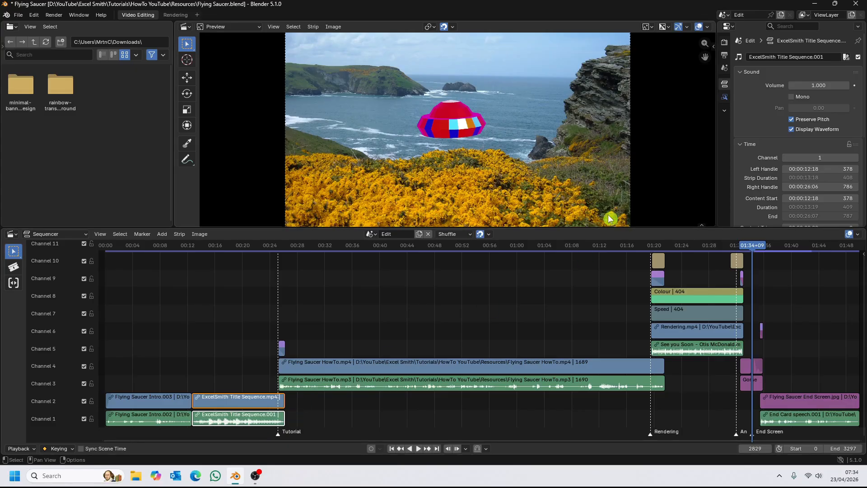
click(807, 86)
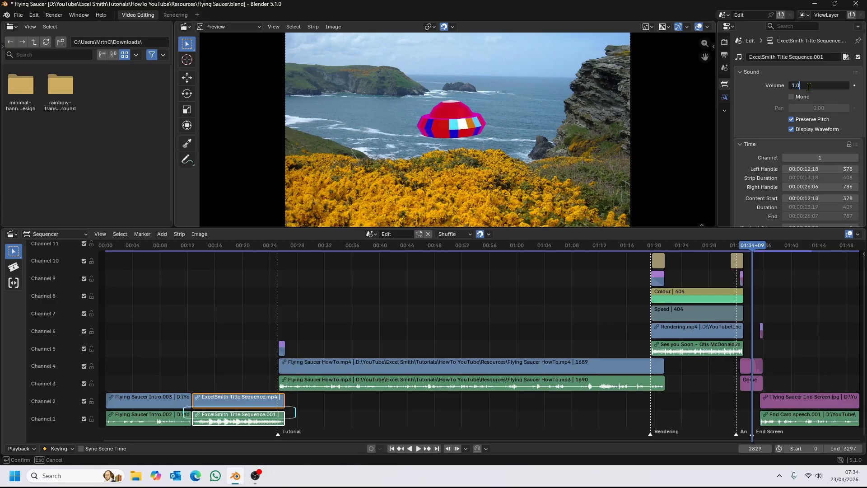
text(5.6)
key(Return)
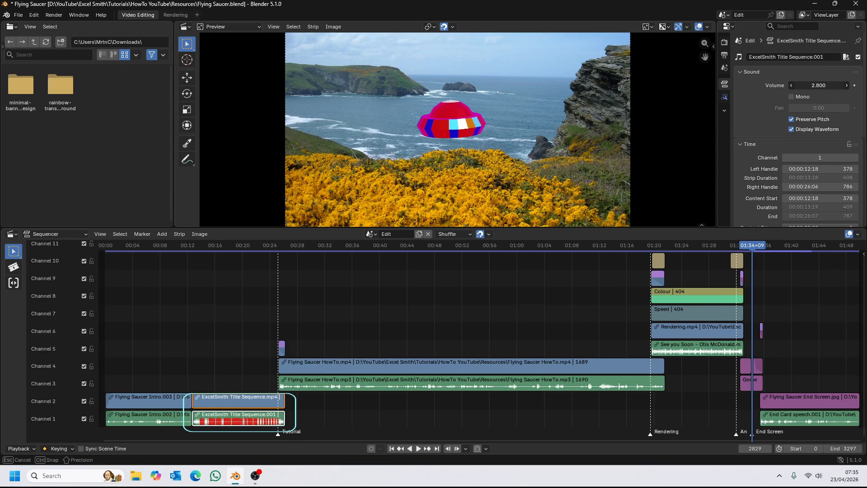
drag(807, 85, 744, 85)
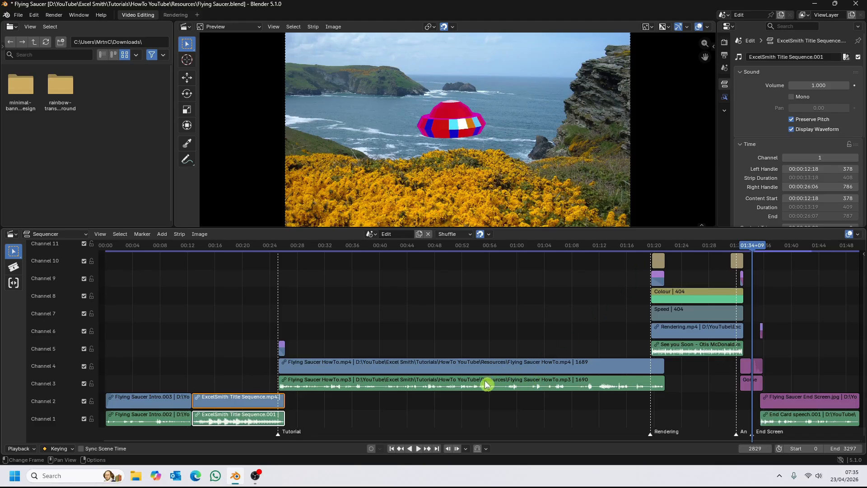
Add a Pitch modifier to the Flying Saucer HowTo.mp3 sound strip and set its mode to Ratio.
click(389, 387)
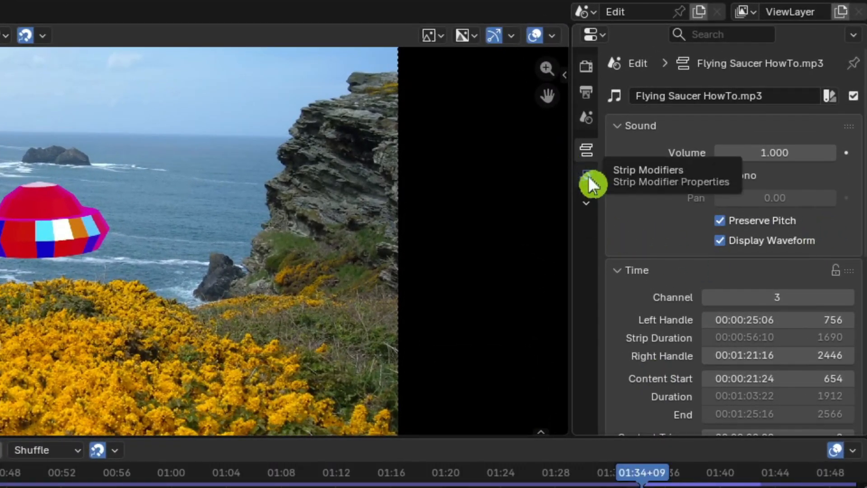
click(587, 199)
click(741, 96)
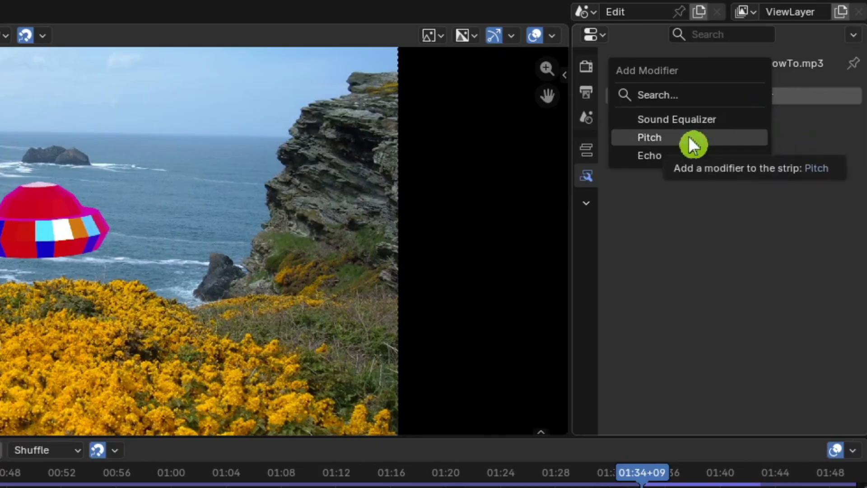
click(689, 137)
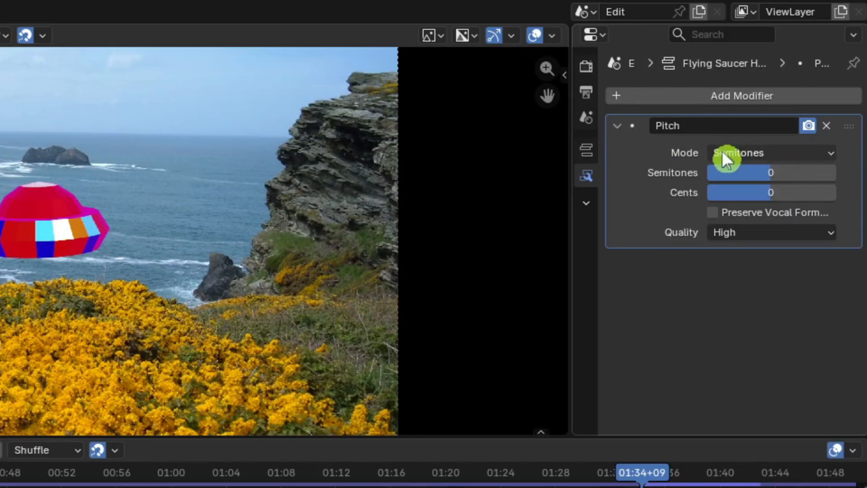
click(832, 151)
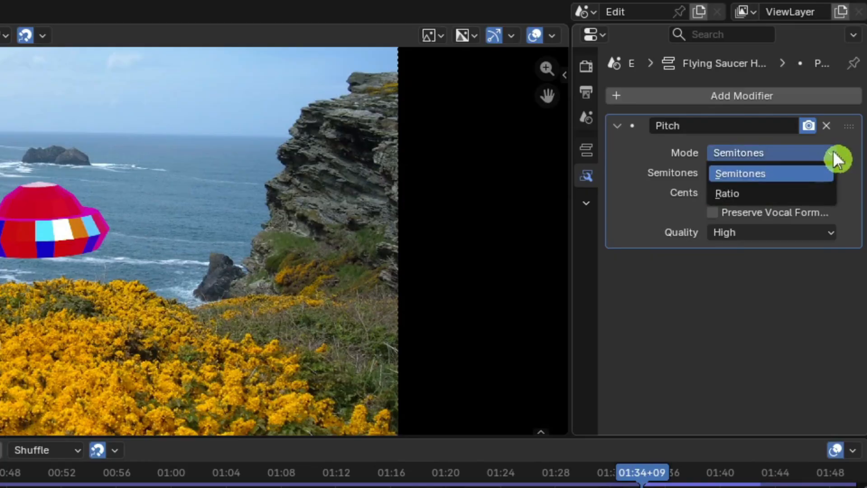
click(765, 193)
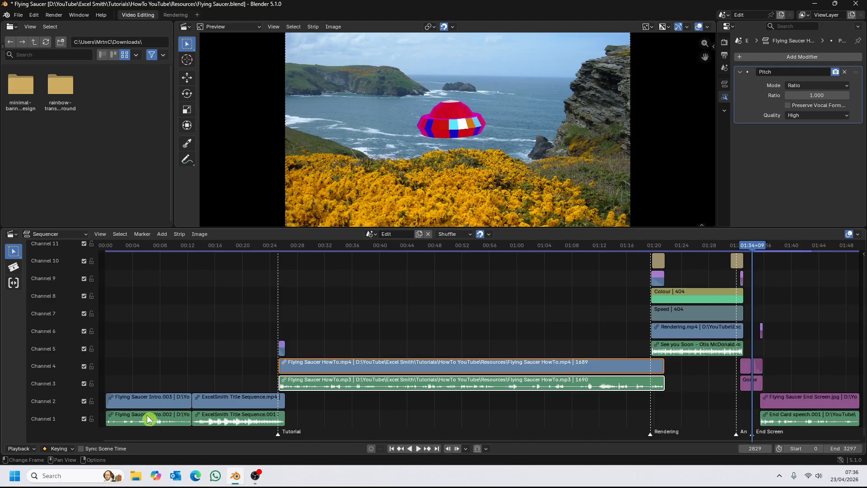
Add a Pitch modifier in Ratio mode to the Flying Saucer Intro sound strip.
click(149, 419)
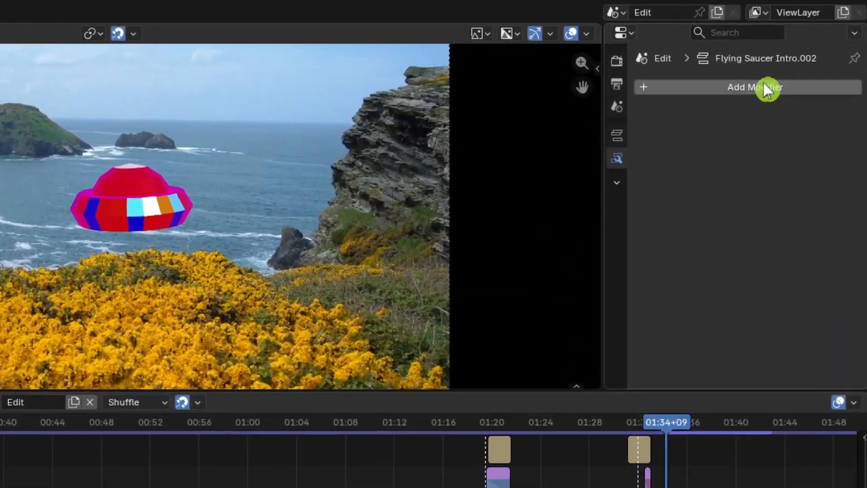
click(805, 57)
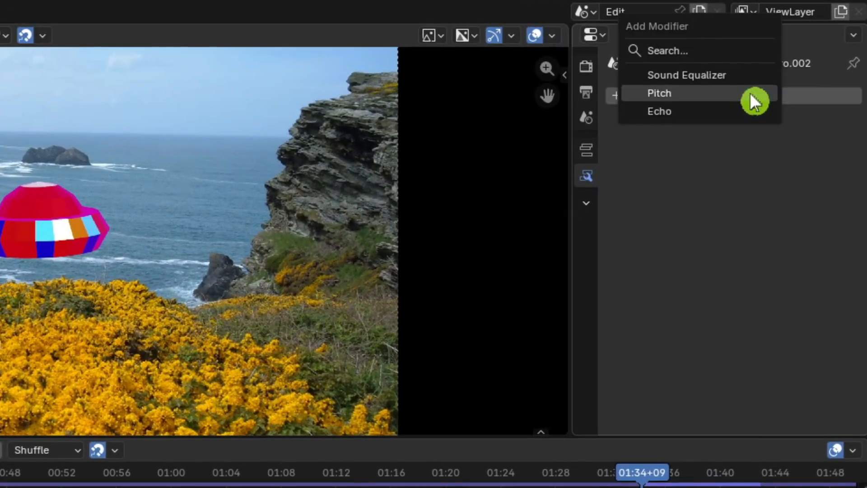
click(704, 94)
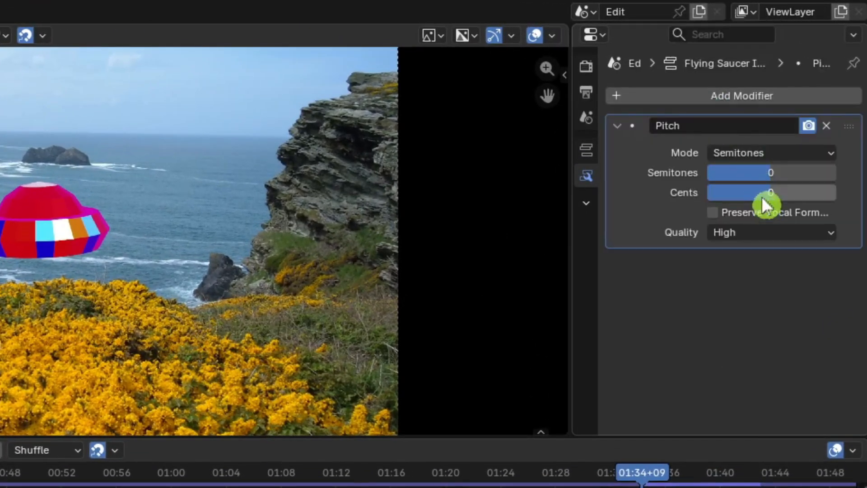
click(743, 156)
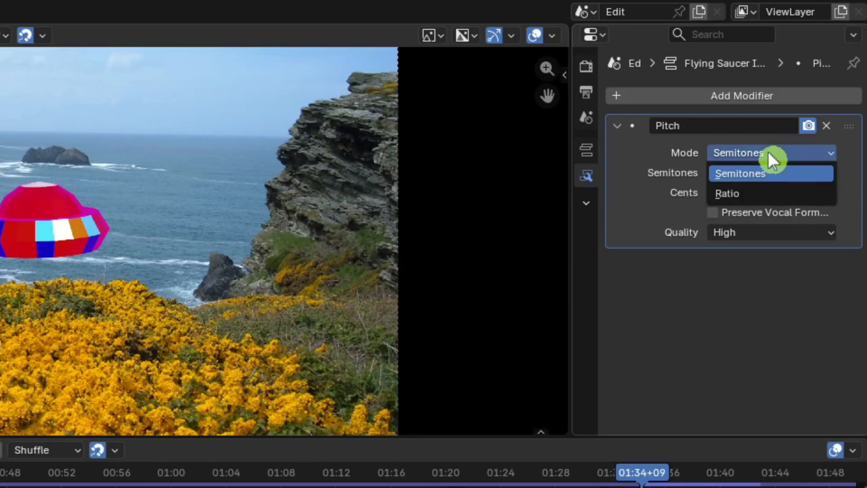
click(755, 192)
Lower the intro strip's pitch ratio to 0.9 and reset it to its default value.
drag(760, 164, 675, 172)
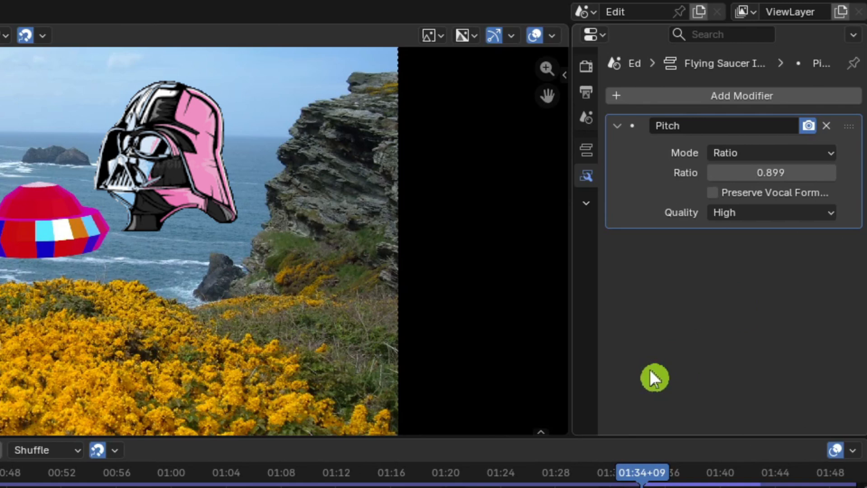
click(782, 173)
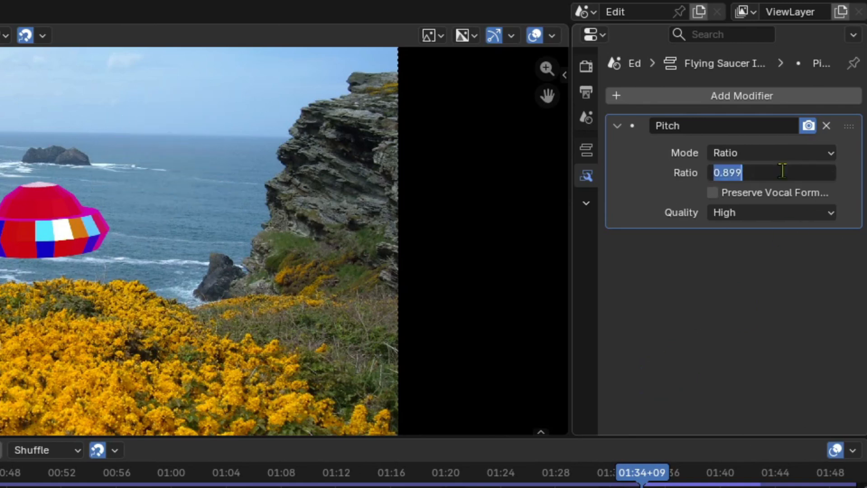
text(0.9)
click(862, 225)
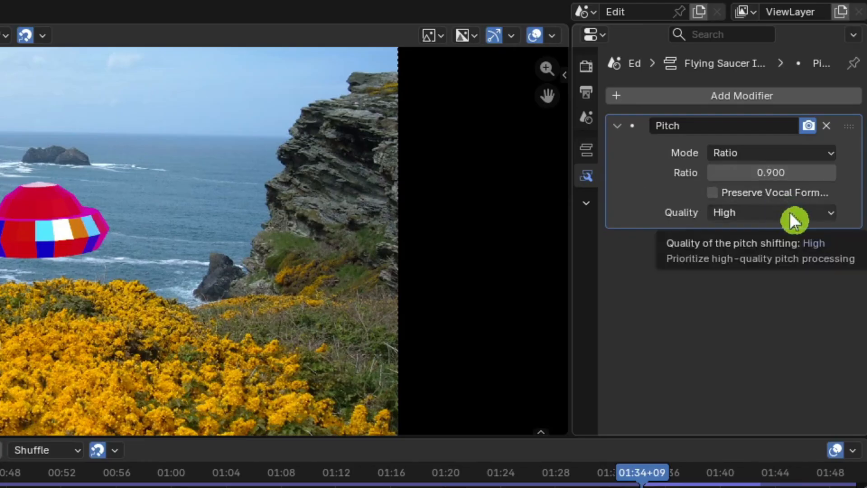
key(BackSpace)
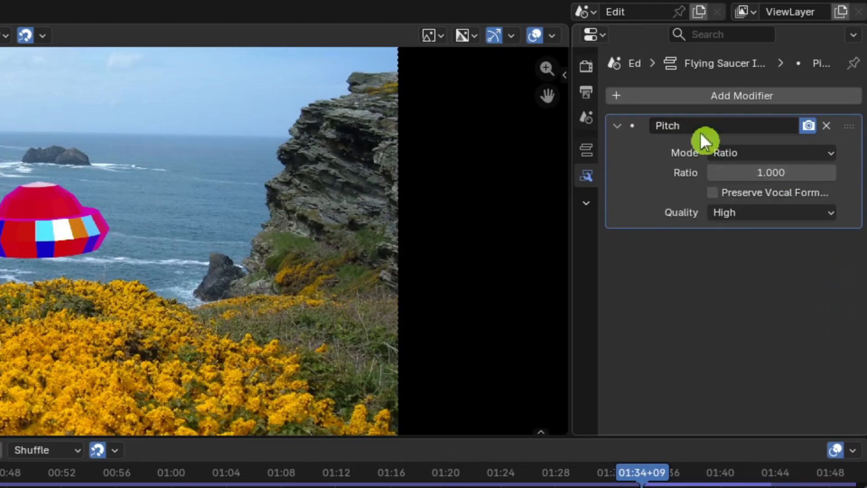
Add an Echo modifier to the intro sound strip, and remove both its Echo and Pitch modifiers.
click(756, 95)
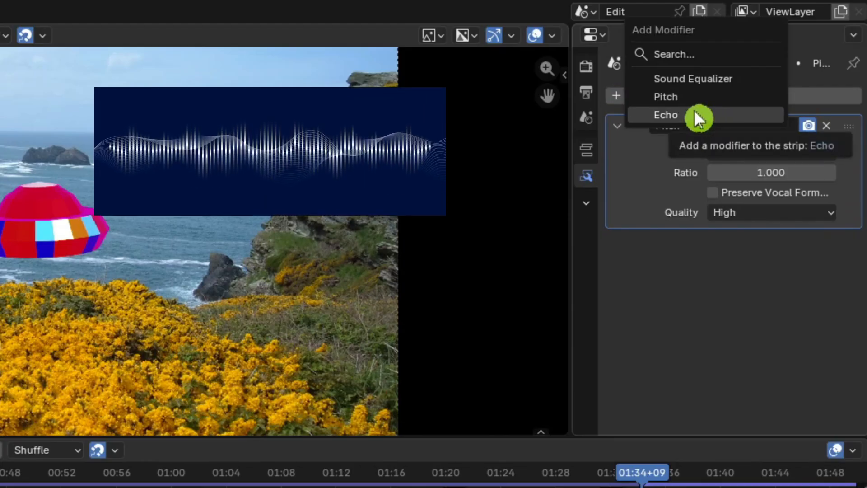
click(694, 110)
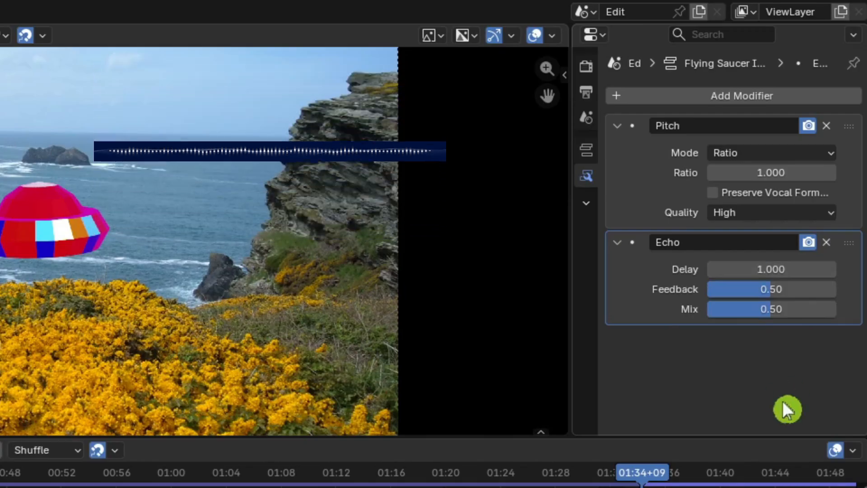
click(826, 242)
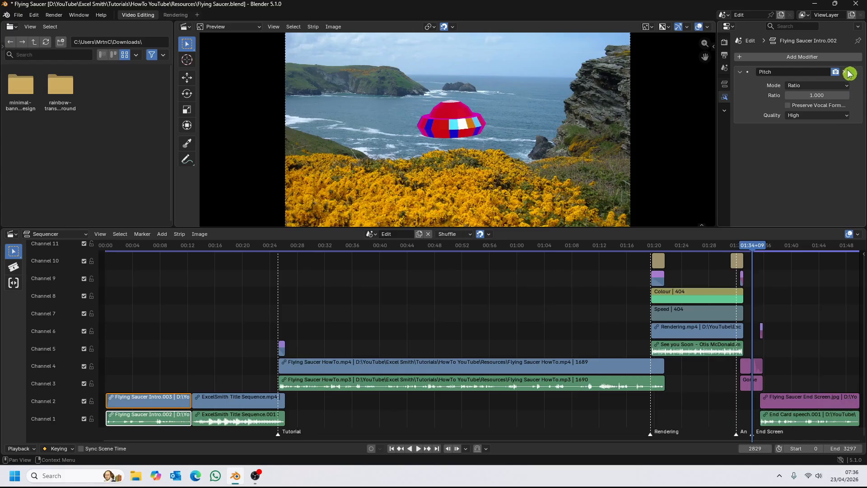
click(826, 126)
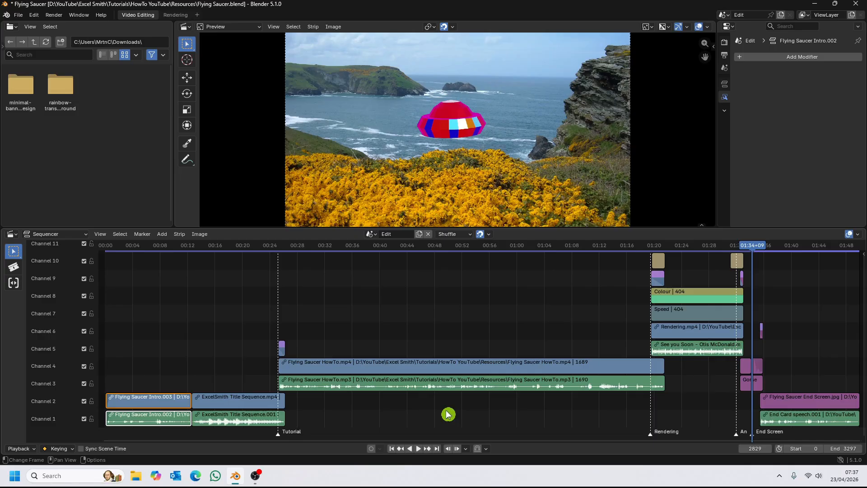
Show the Flying Saucer HowTo.mp4 strip's properties with Transform and Compositing collapsed and the Colour settings expanded.
click(473, 365)
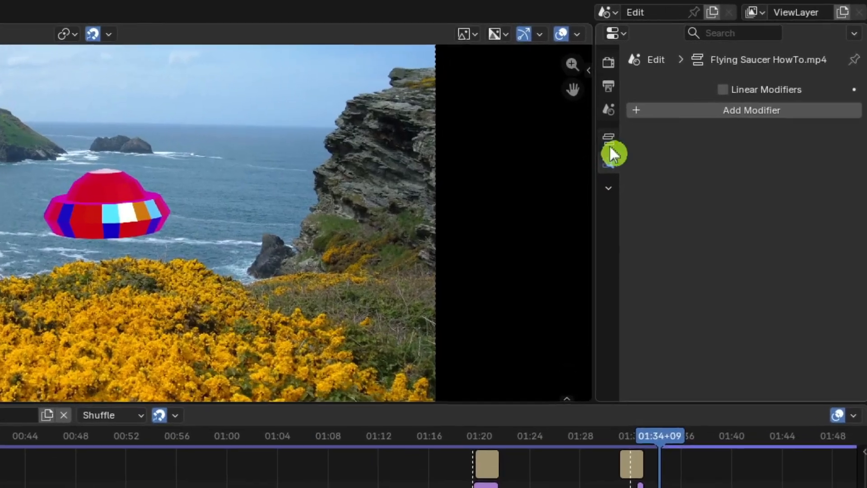
click(660, 114)
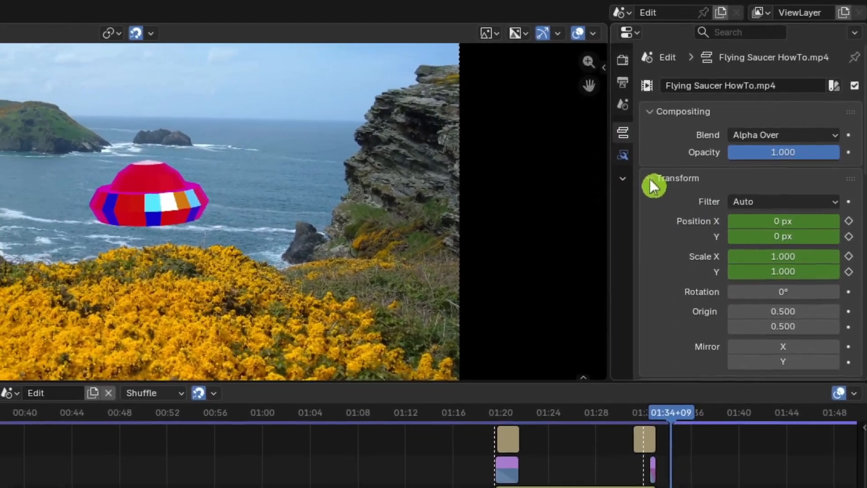
click(632, 195)
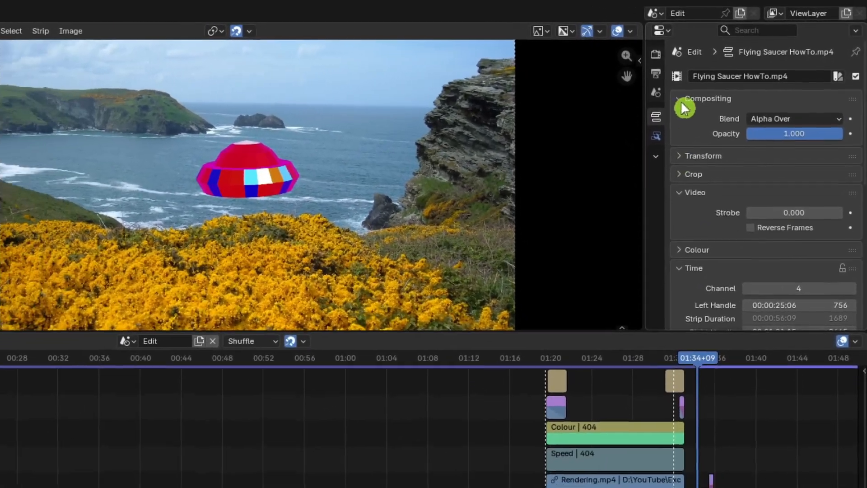
click(682, 103)
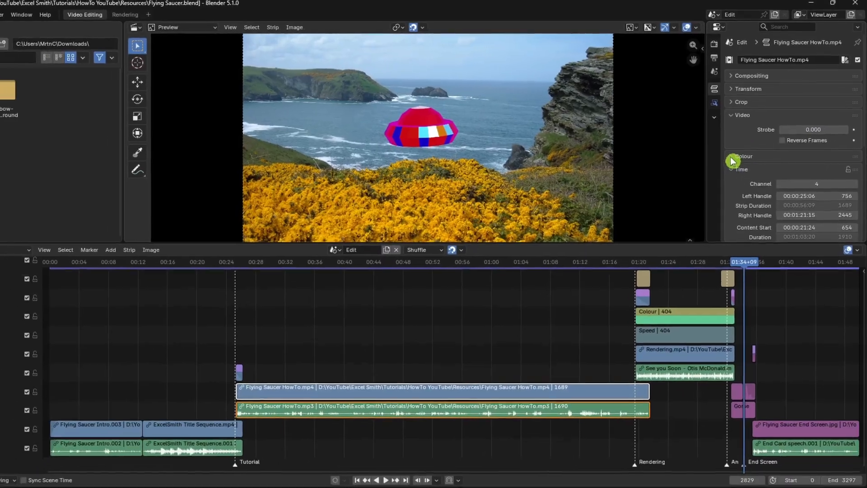
click(733, 160)
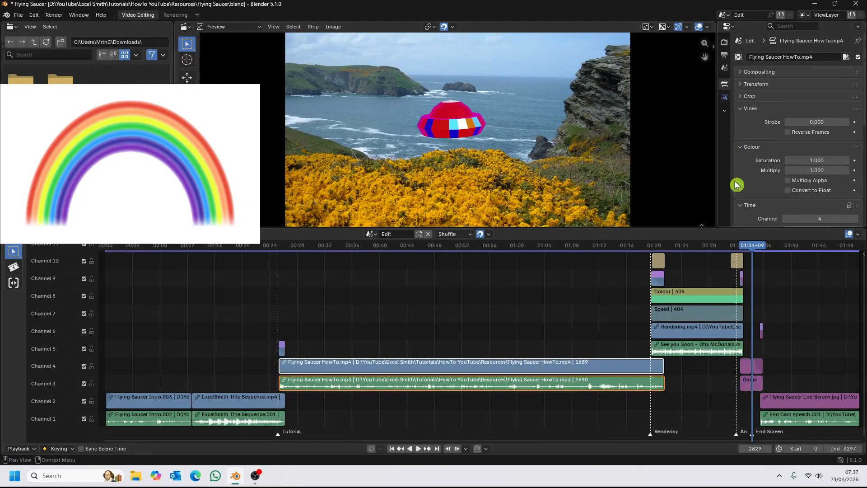
Try a saturation of 2.000 and a changed Multiply value on the HowTo.mp4 strip within its tutorial footage, and undo both colour changes.
drag(751, 255, 349, 258)
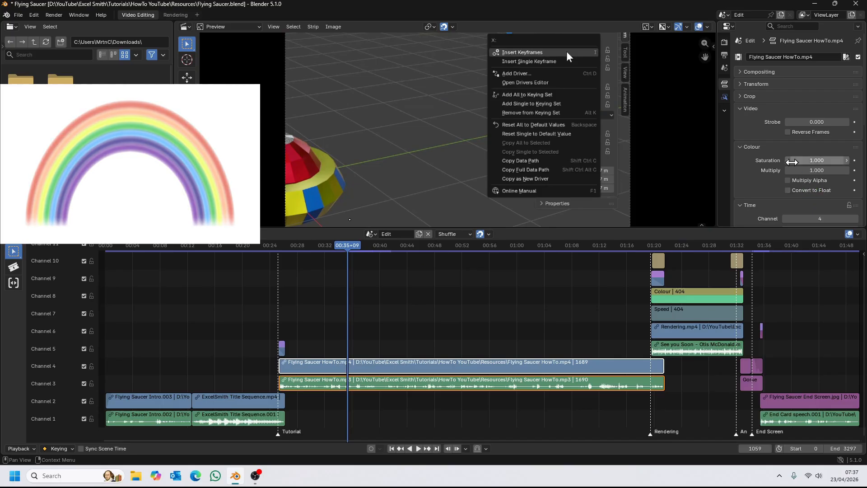
drag(816, 160, 816, 160)
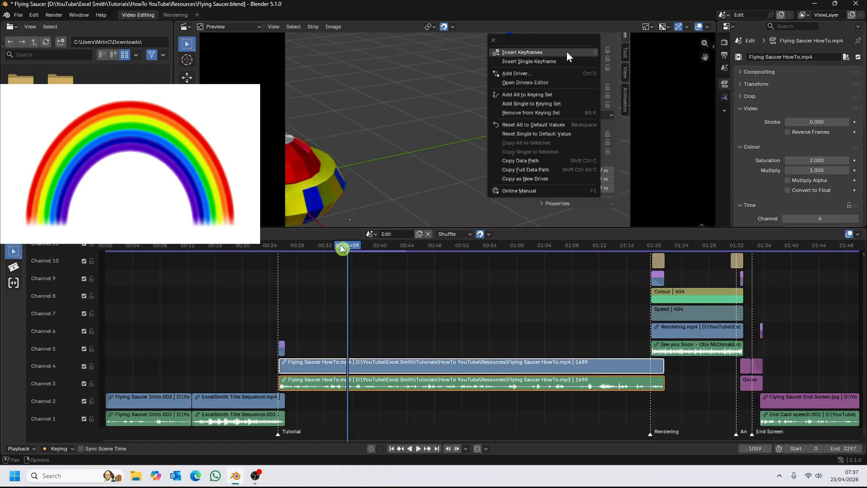
drag(347, 246, 320, 250)
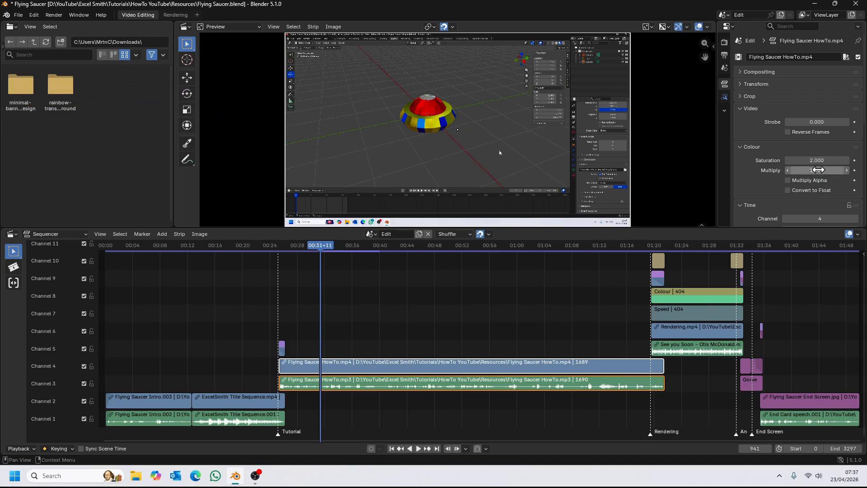
mouse_move(816, 171)
mouse_down()
mouse_move(848, 171)
mouse_move(817, 171)
mouse_up()
key(ctrl+z)
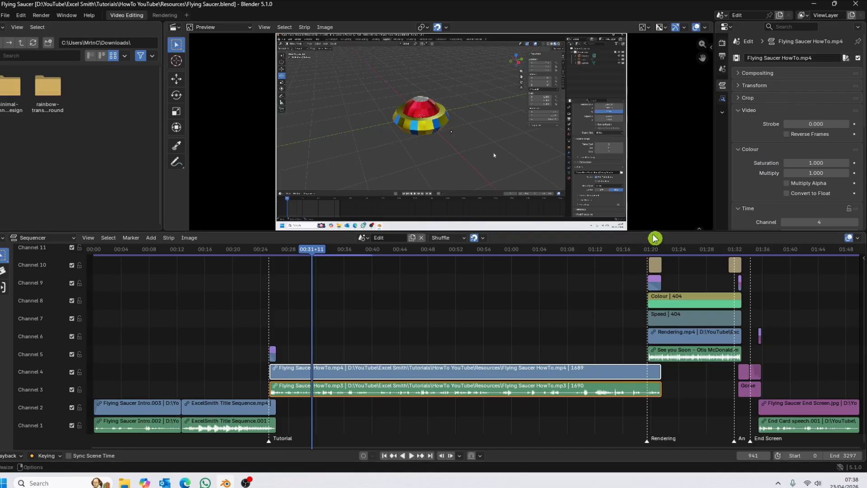
Try a Brightness/Contrast modifier on the HowTo.mp4 strip with brightness and contrast both at 3.500, and remove it.
click(722, 98)
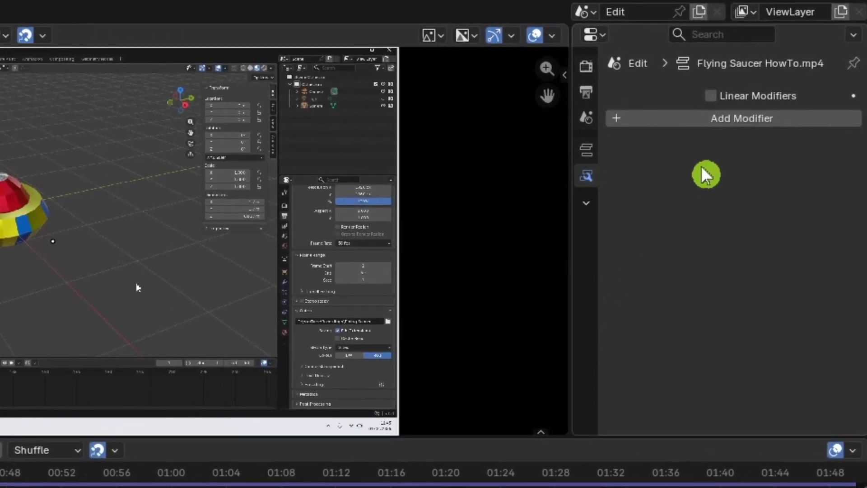
click(734, 123)
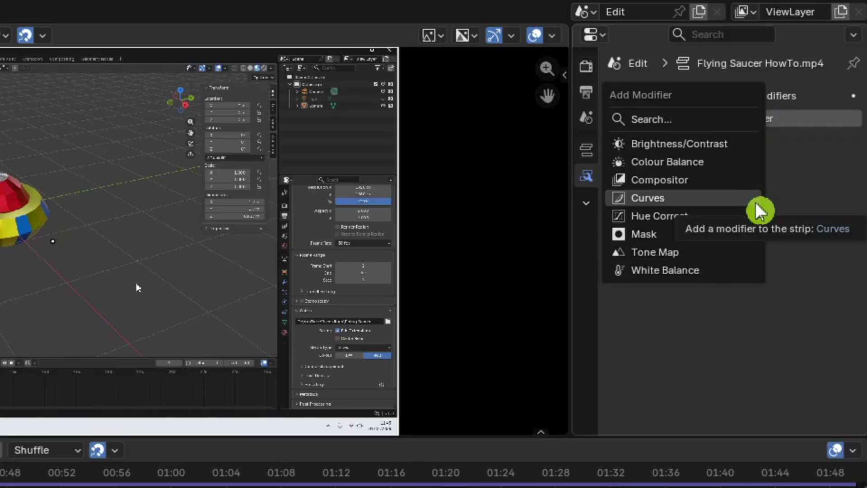
click(716, 144)
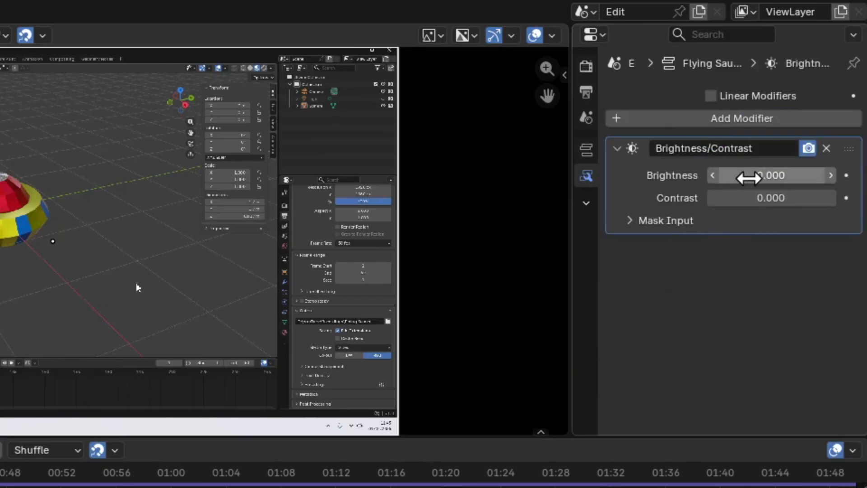
mouse_move(749, 178)
mouse_down()
mouse_move(772, 178)
mouse_move(745, 178)
mouse_up()
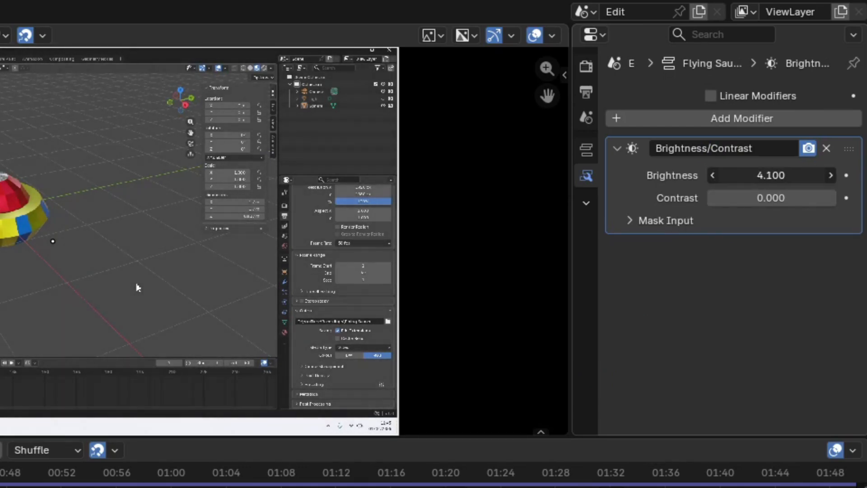
drag(759, 178, 775, 196)
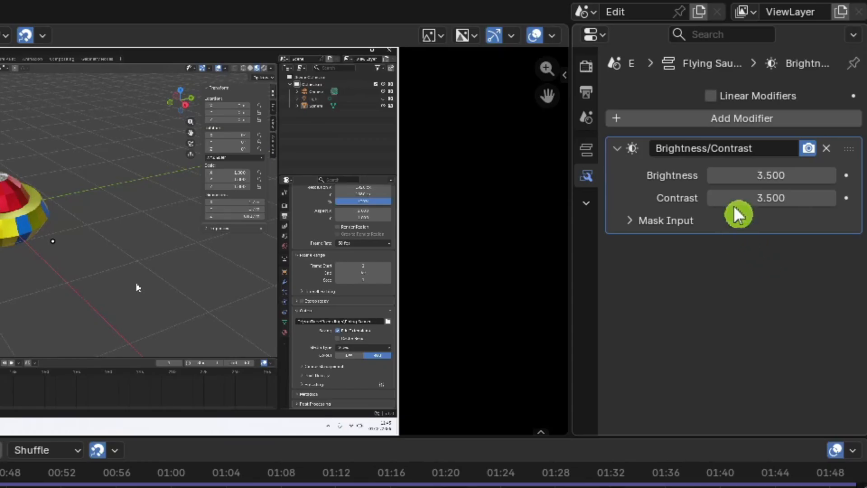
click(827, 153)
Try a Colour Balance modifier on the HowTo.mp4 strip with Gamma shifted towards green, and remove the modifier.
click(771, 120)
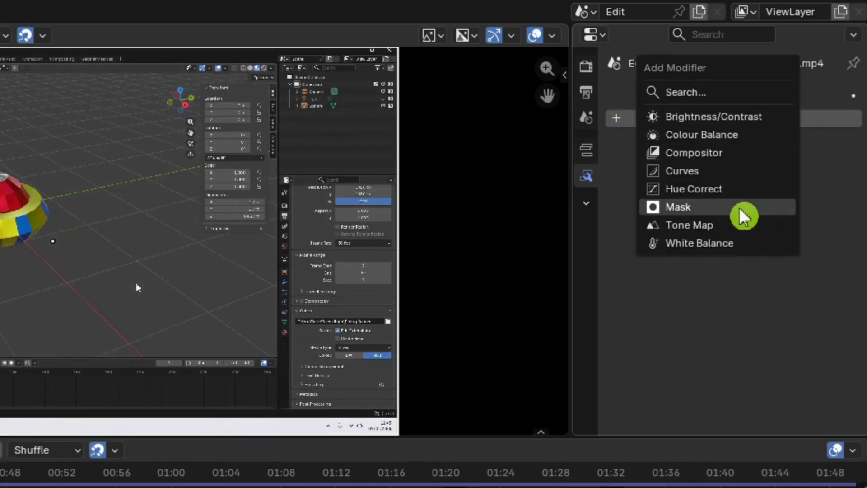
click(758, 137)
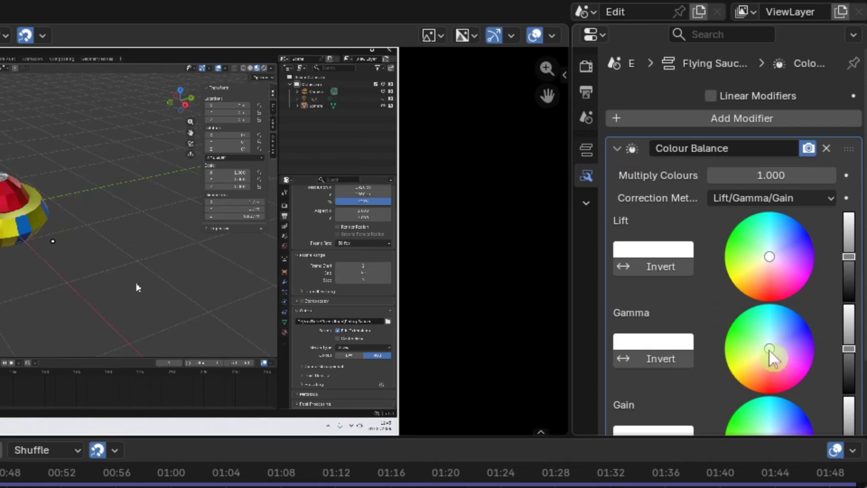
mouse_move(770, 349)
mouse_down()
mouse_move(728, 329)
mouse_move(766, 350)
mouse_move(759, 349)
mouse_up()
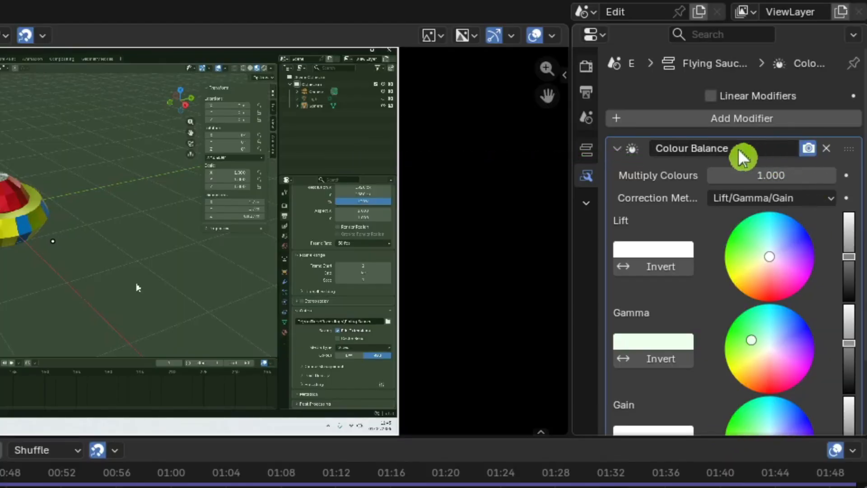
click(831, 156)
Try a Curves modifier on the HowTo.mp4 strip, shifting the midpoint of the combined and red curves slightly, and remove it.
click(770, 119)
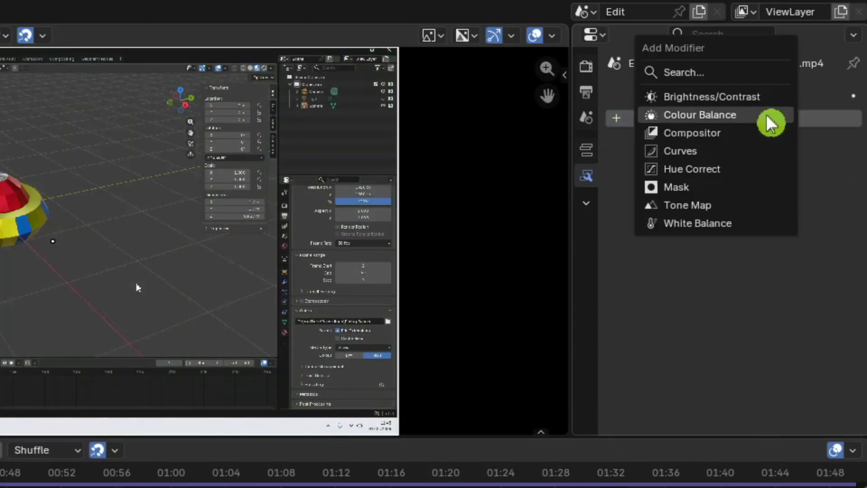
click(772, 155)
mouse_move(736, 278)
mouse_down()
mouse_move(682, 243)
mouse_move(738, 277)
mouse_up()
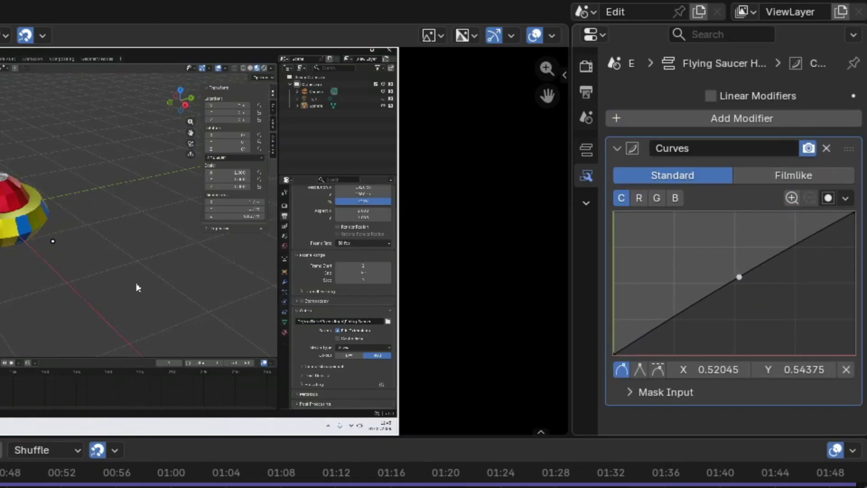
click(645, 200)
mouse_move(739, 277)
mouse_down()
mouse_move(681, 251)
mouse_move(748, 292)
mouse_move(734, 285)
mouse_up()
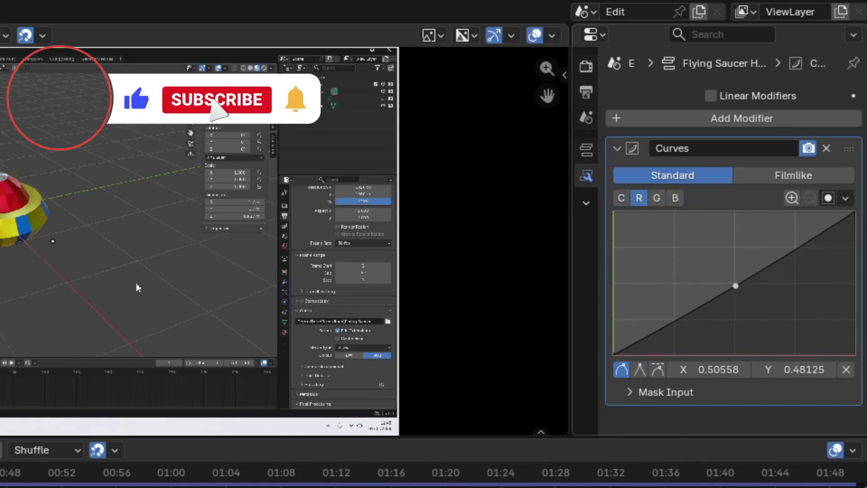
click(829, 149)
Try a Hue Correct modifier with saturation at about 0.70 for yellow, 0.20 for green and 0.74 for blue, view the value curve, and remove it.
click(763, 120)
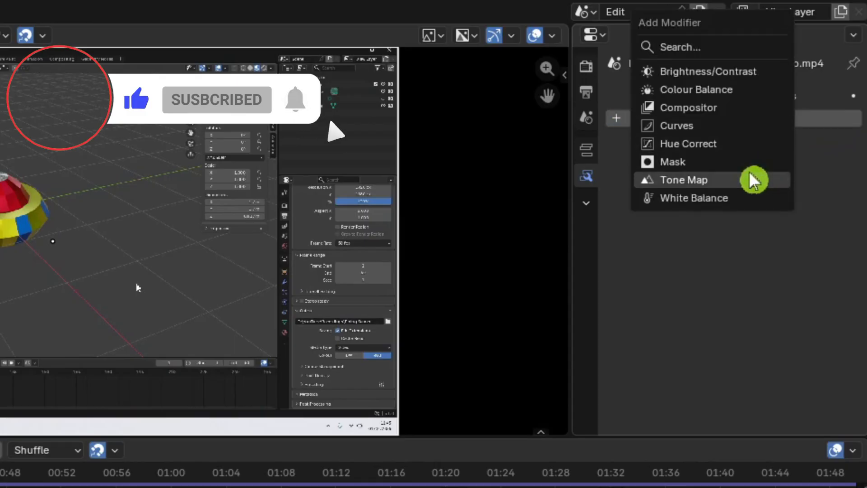
click(758, 145)
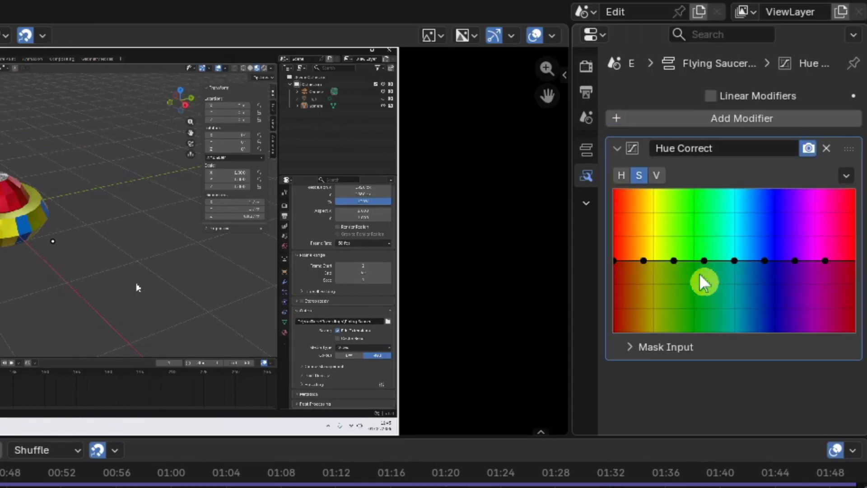
drag(643, 260, 639, 233)
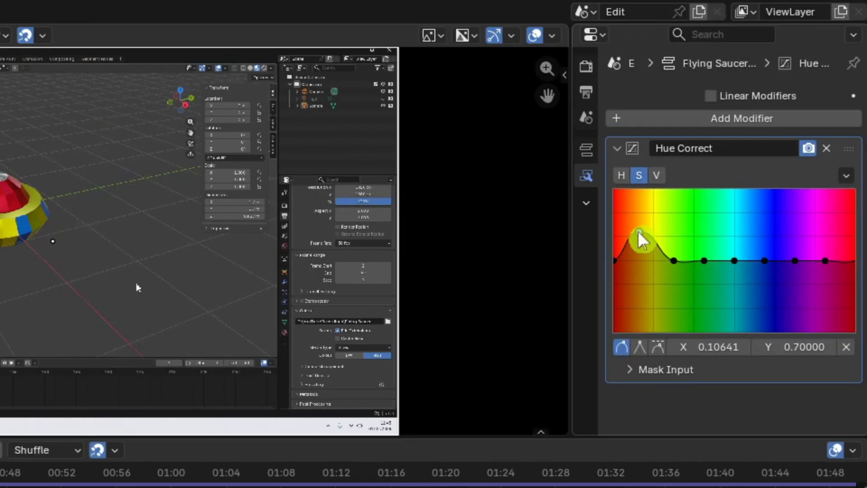
drag(703, 261, 708, 304)
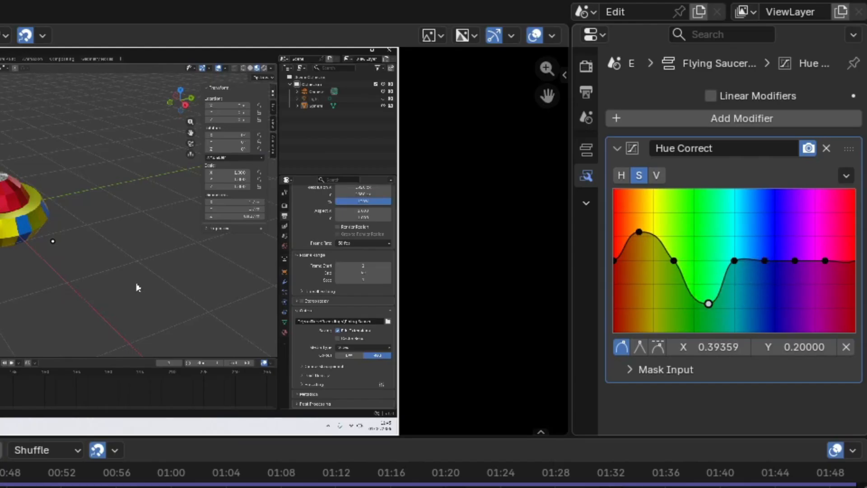
drag(764, 261, 763, 226)
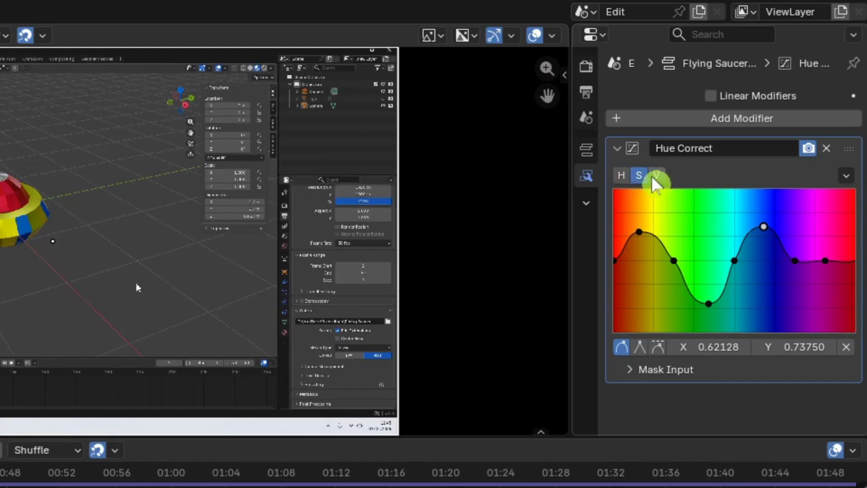
click(656, 176)
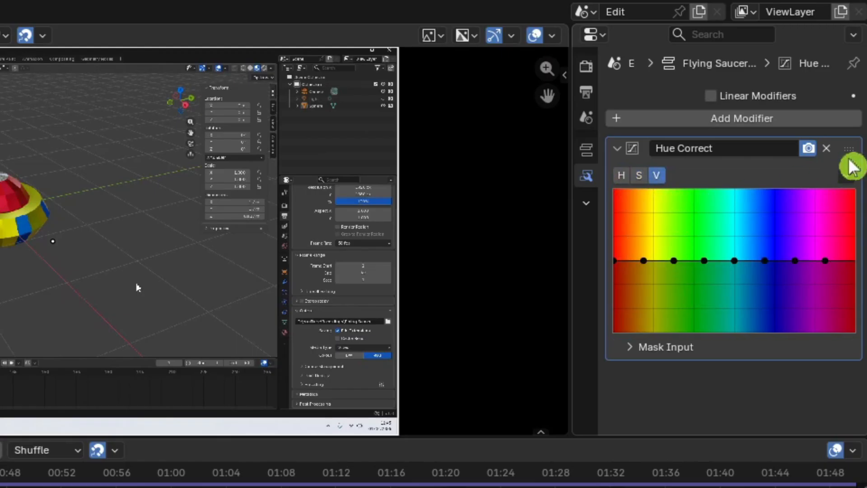
click(826, 149)
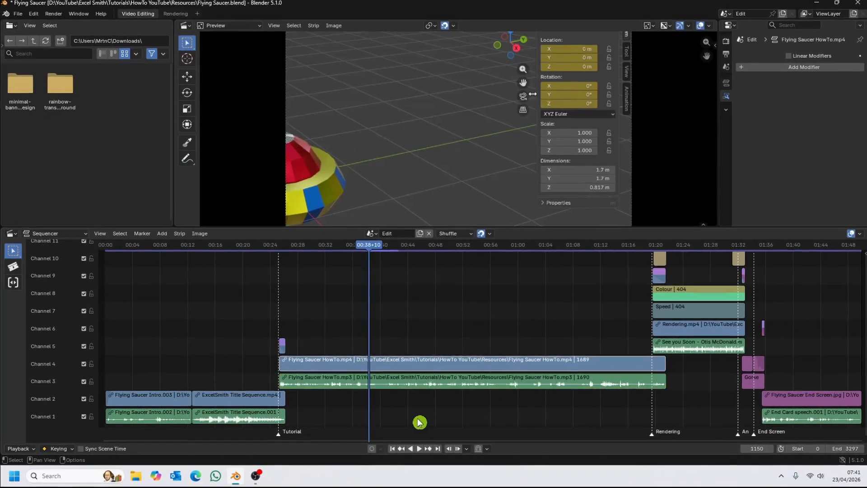
Split the Flying Saucer Intro video and sound strips into three pieces at 00:03+07 and 00:08+21.
click(147, 399)
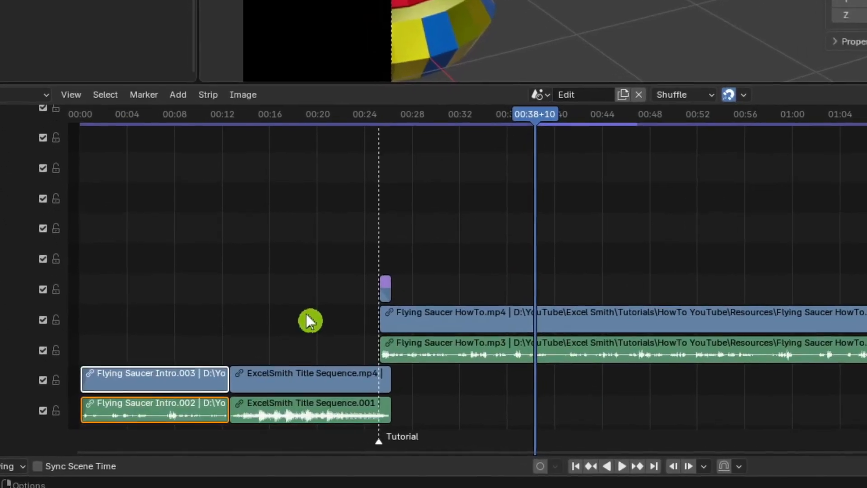
drag(546, 102, 115, 85)
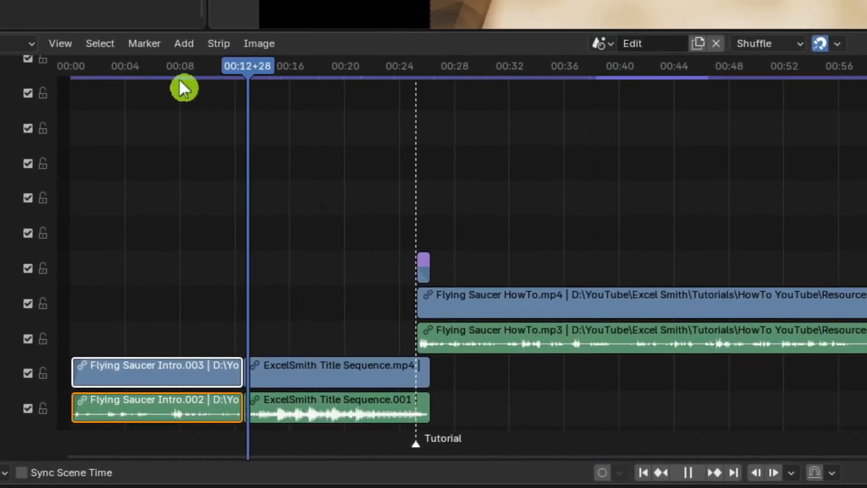
key(space)
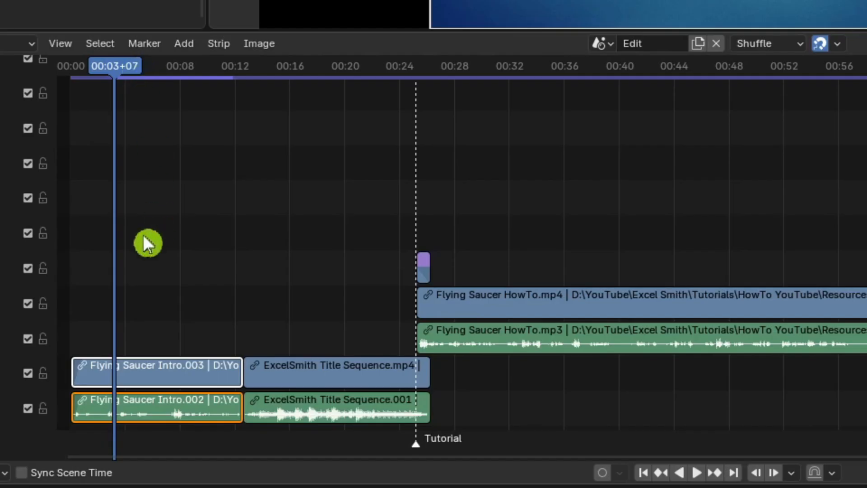
key(k)
drag(126, 84, 192, 90)
key(k)
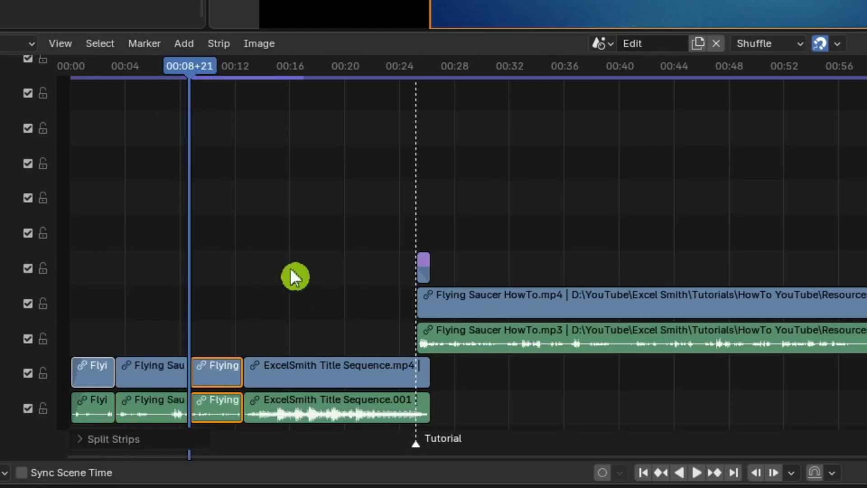
Select each of the three split intro pieces in turn, from first to last.
click(93, 375)
click(140, 371)
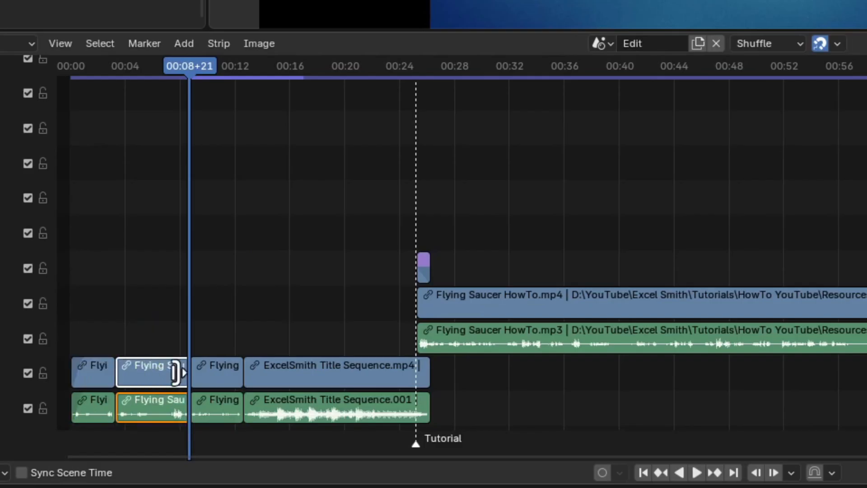
click(225, 372)
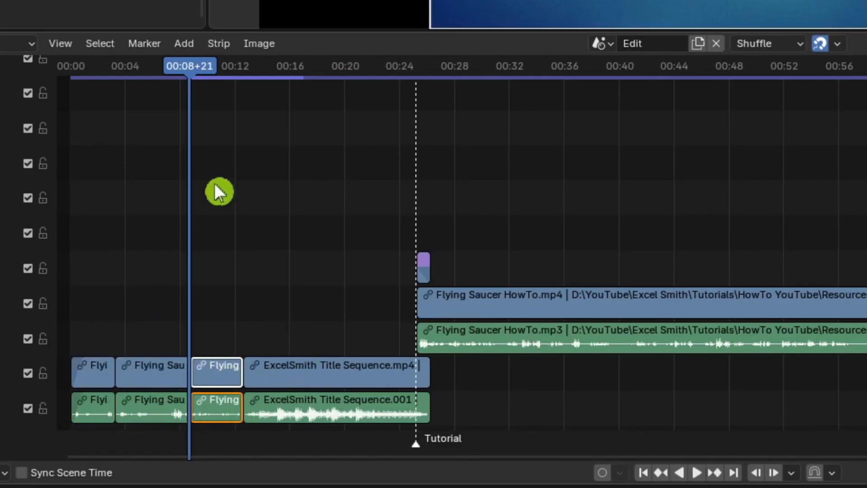
Add an adjustment layer in channel 3 spanning from the timeline's start to the Tutorial marker.
drag(190, 82, 77, 80)
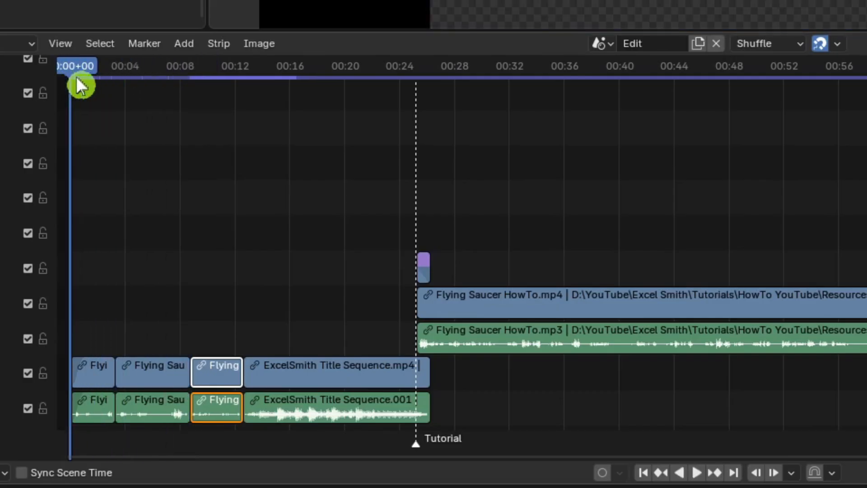
click(190, 41)
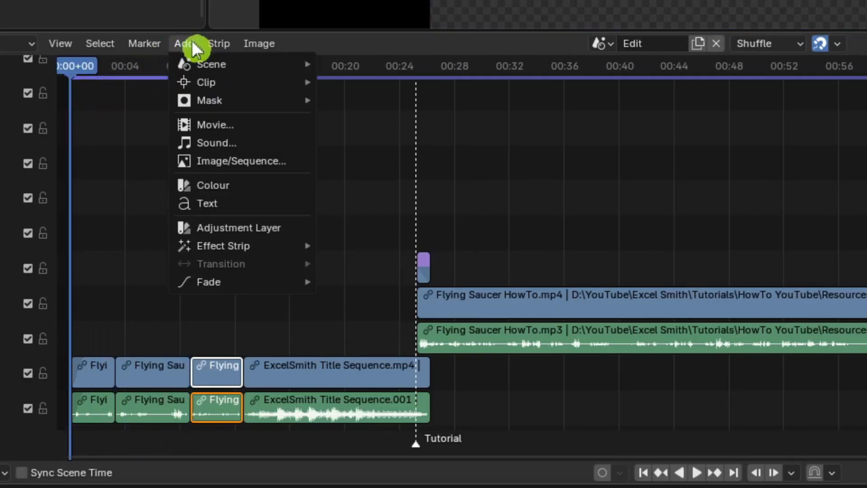
click(261, 231)
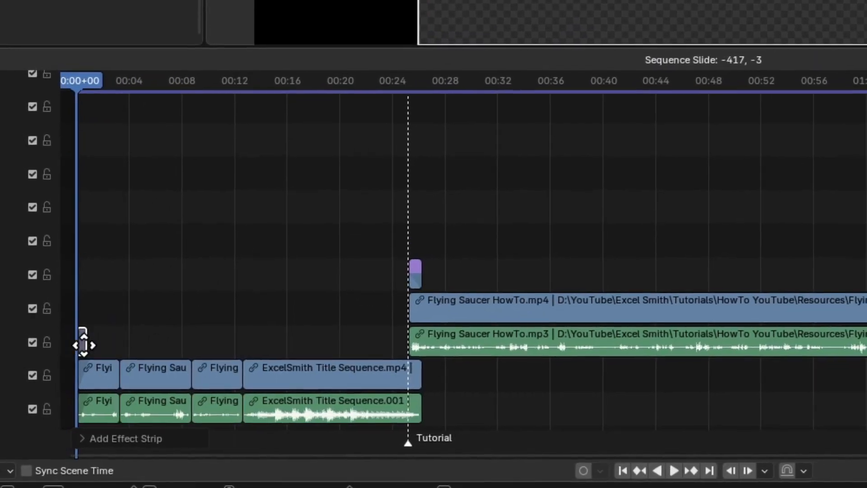
click(84, 345)
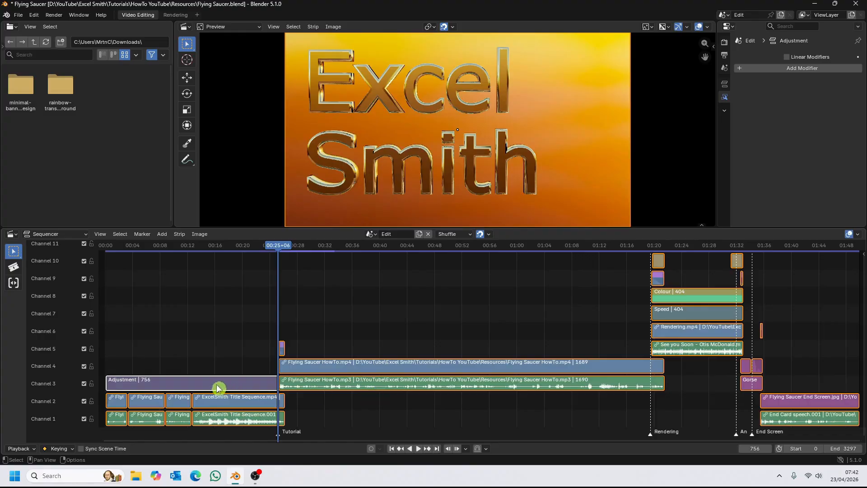
Add a Colour Balance modifier to the adjustment layer strip alone.
click(215, 382)
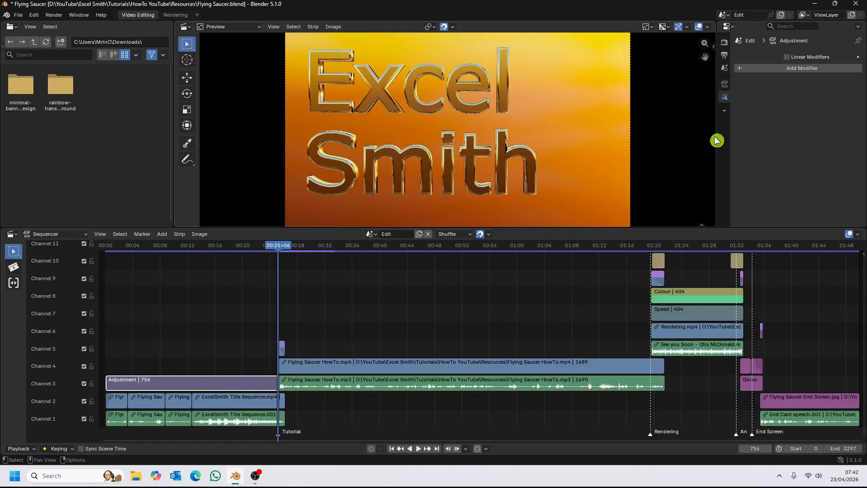
click(793, 70)
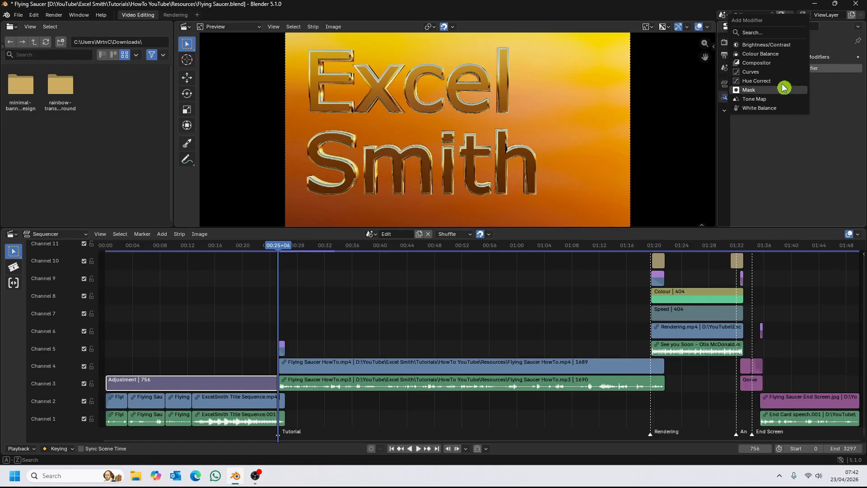
click(780, 54)
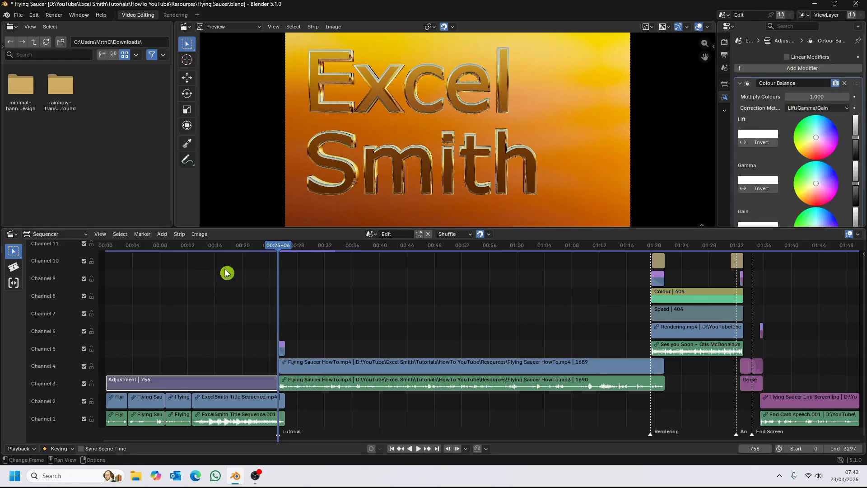
At 00:16+24, try Lift towards green with a raised level, Gamma towards blue and a shifted Gain, and delete the adjustment layer.
drag(273, 250, 221, 249)
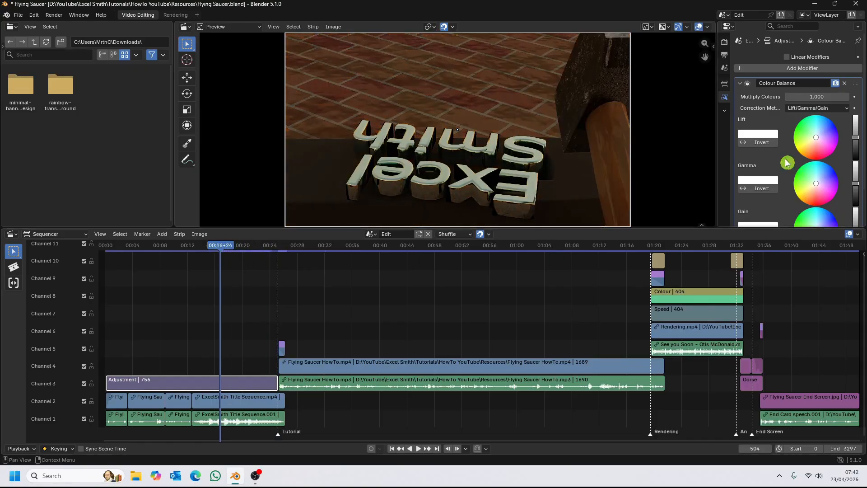
drag(816, 139, 809, 132)
drag(816, 183, 823, 180)
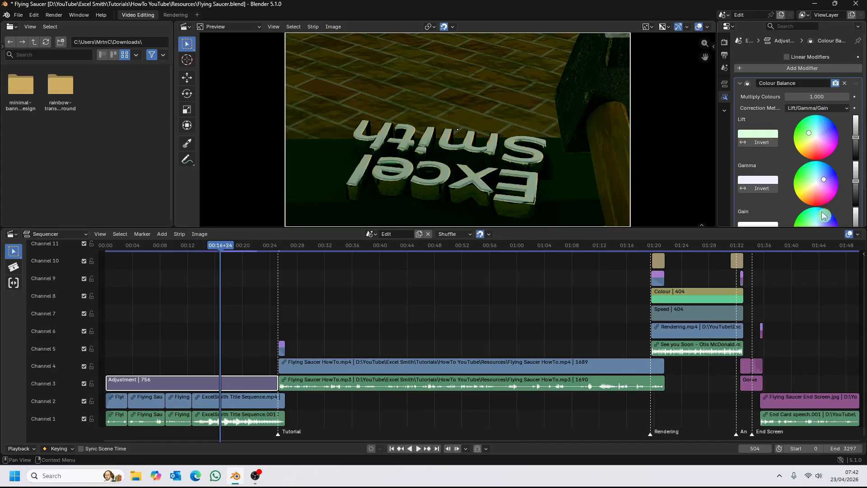
drag(821, 226, 816, 225)
drag(855, 138, 855, 131)
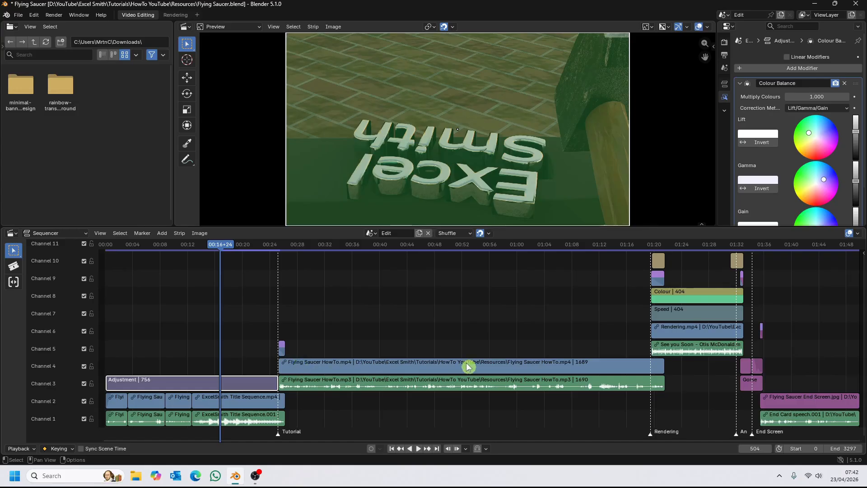
key(Delete)
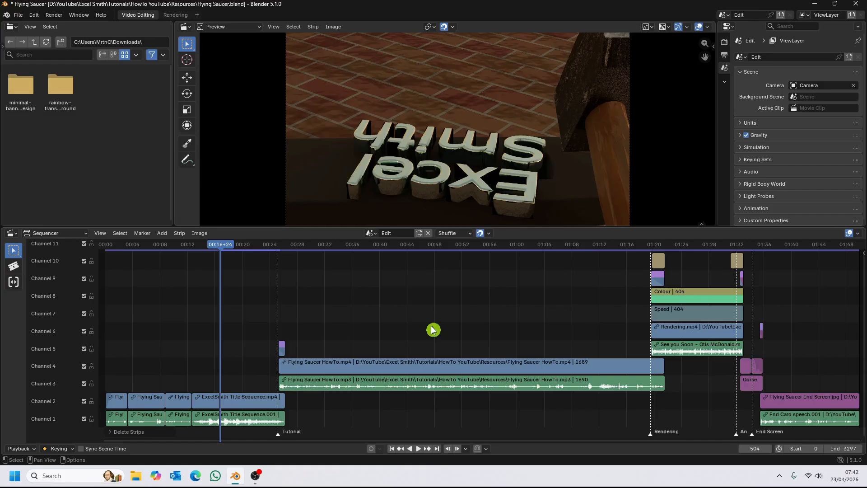
Lock channel 6, and mute channel 3 briefly before enabling it again.
scroll(443, 330, down, 2)
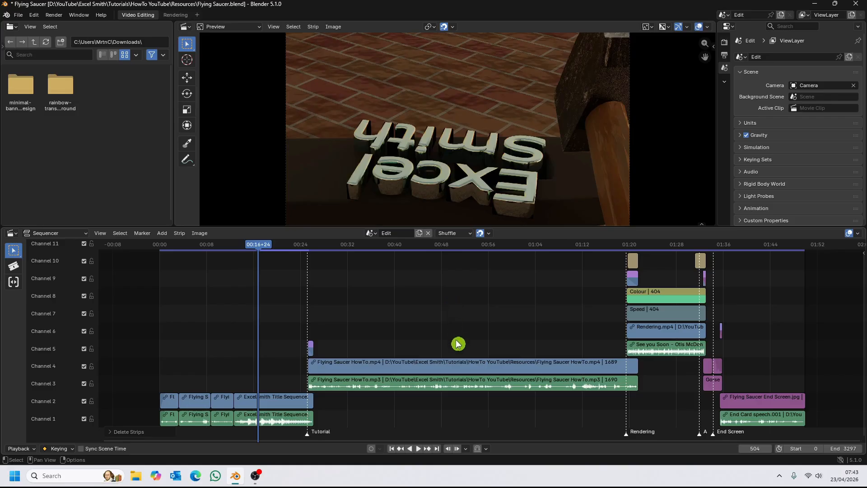
click(92, 331)
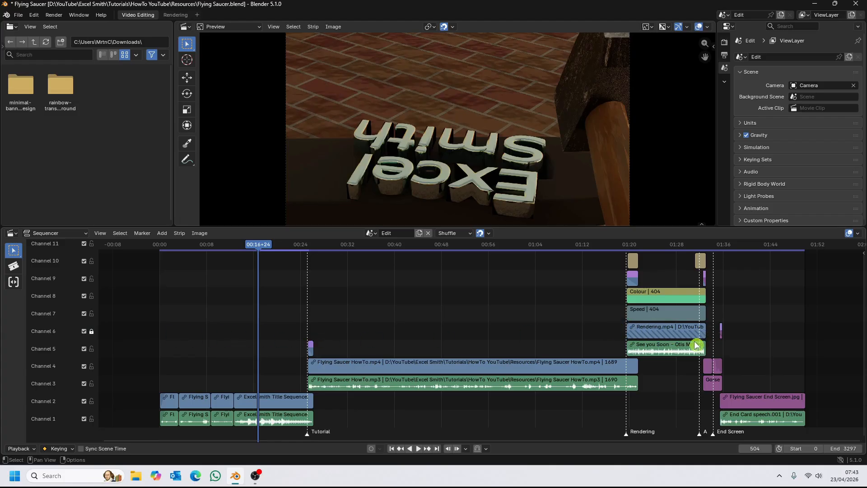
click(86, 383)
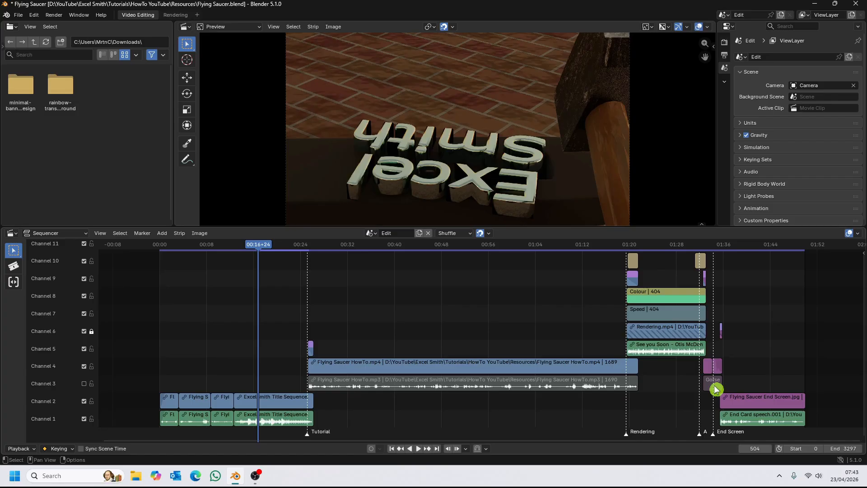
click(85, 385)
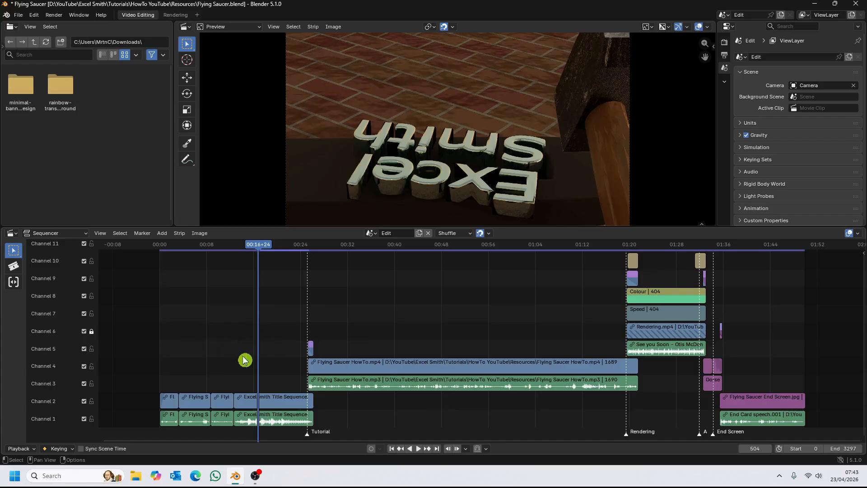
Select all the intro, title sequence and Flying Saucer HowTo strips in channels 1 to 5 and lock them.
drag(175, 346, 570, 434)
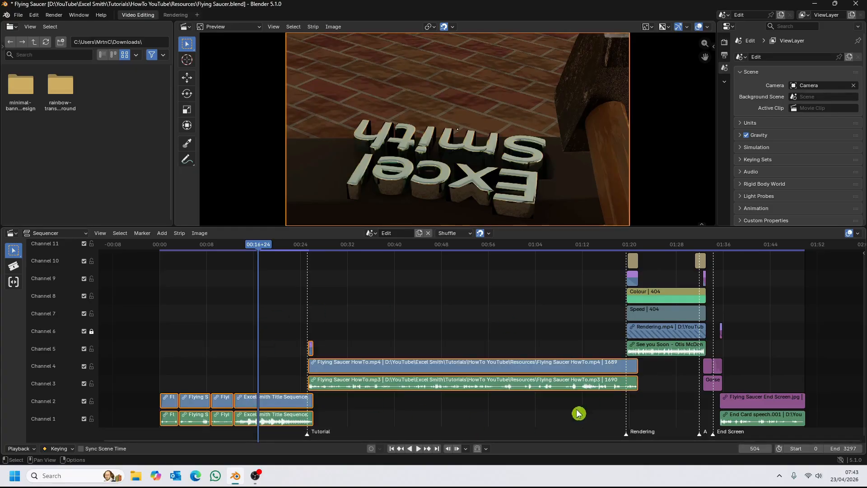
click(181, 234)
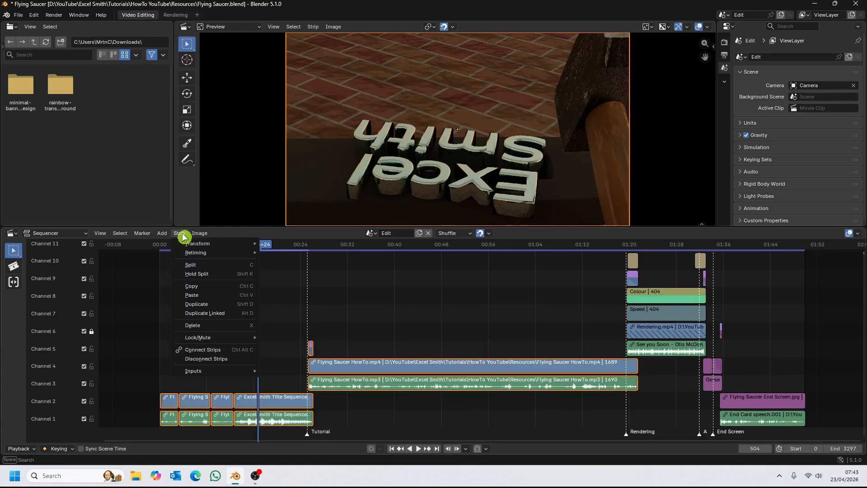
mouse_move(223, 339)
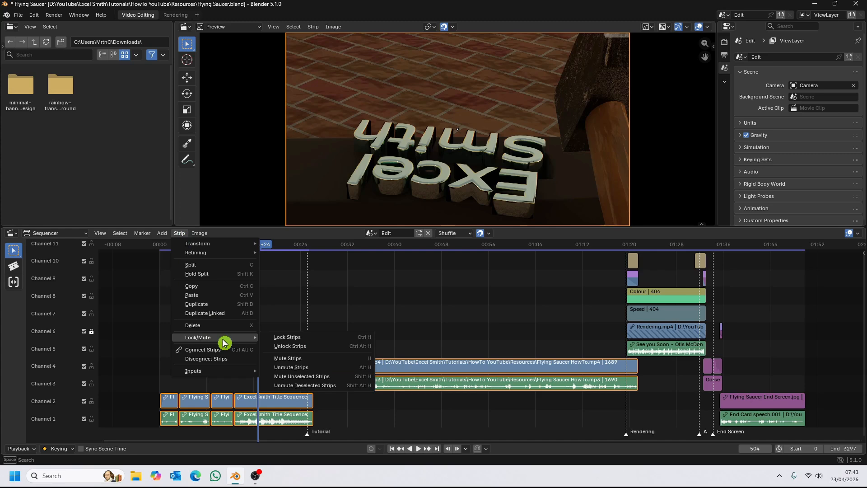
click(302, 338)
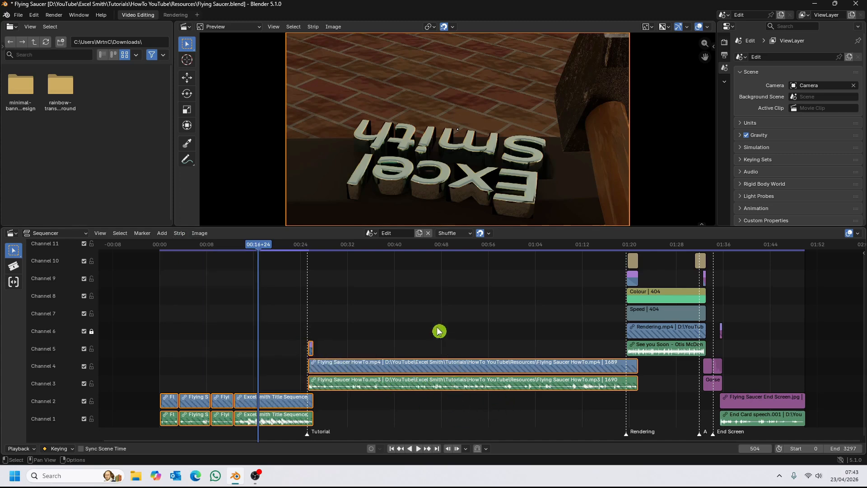
Try to split the locked Flying Saucer HowTo video and audio strips at 00:45+02.
drag(269, 245, 425, 249)
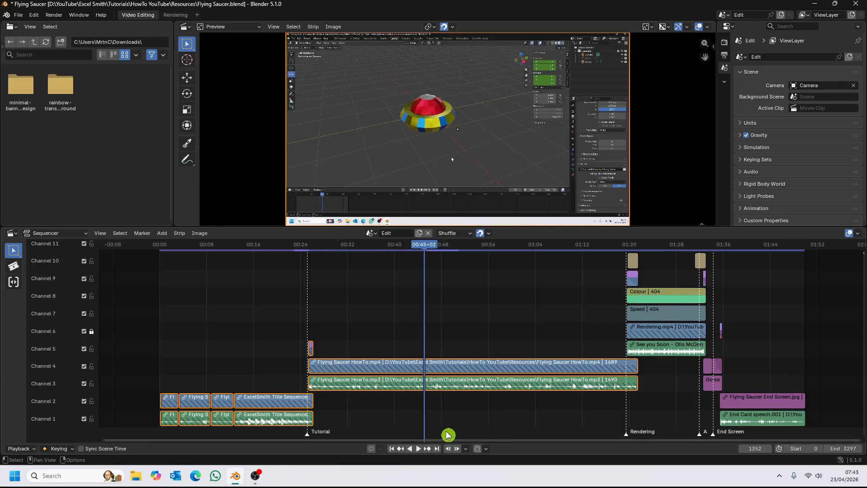
click(441, 386)
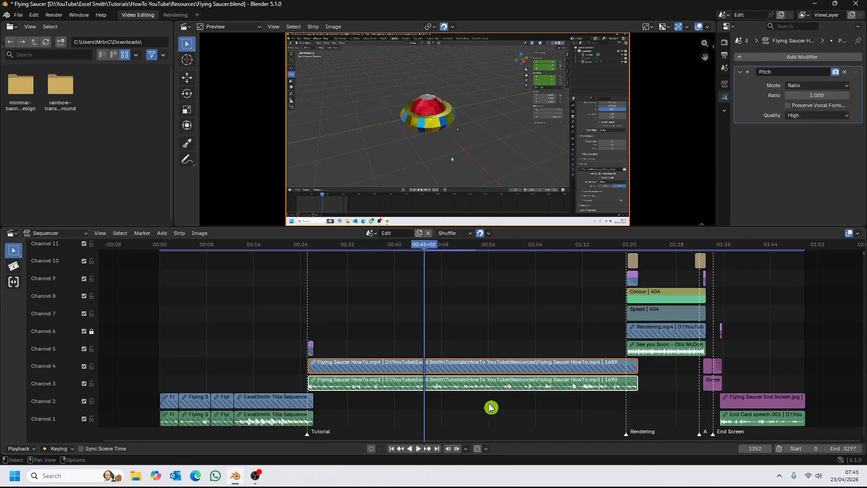
key(k)
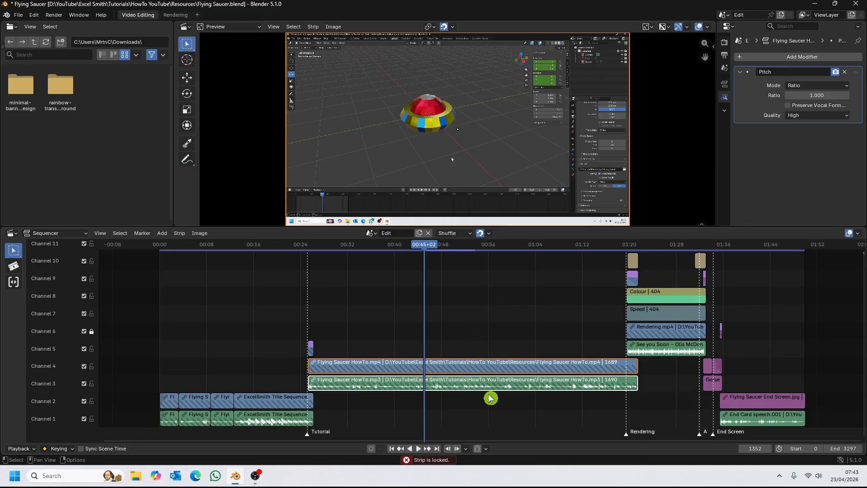
Delete the locked Flying Saucer HowTo strips, undo the deletion and clear the strip selection.
key(Delete)
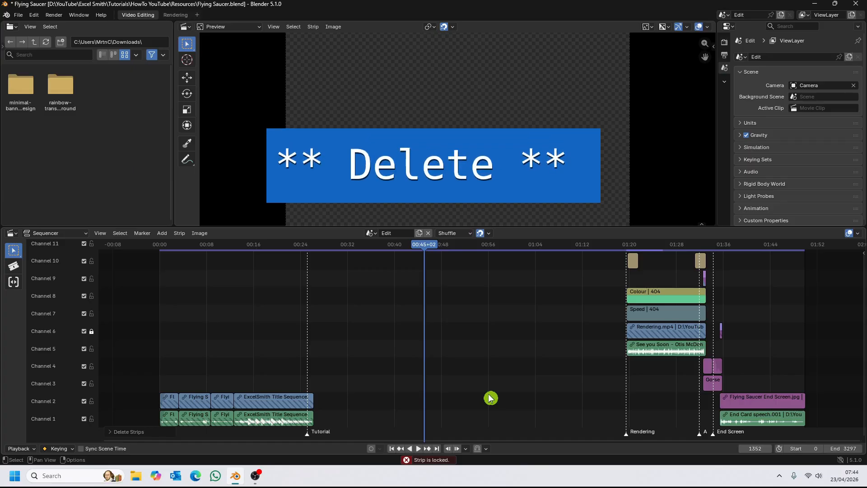
key(ctrl+z)
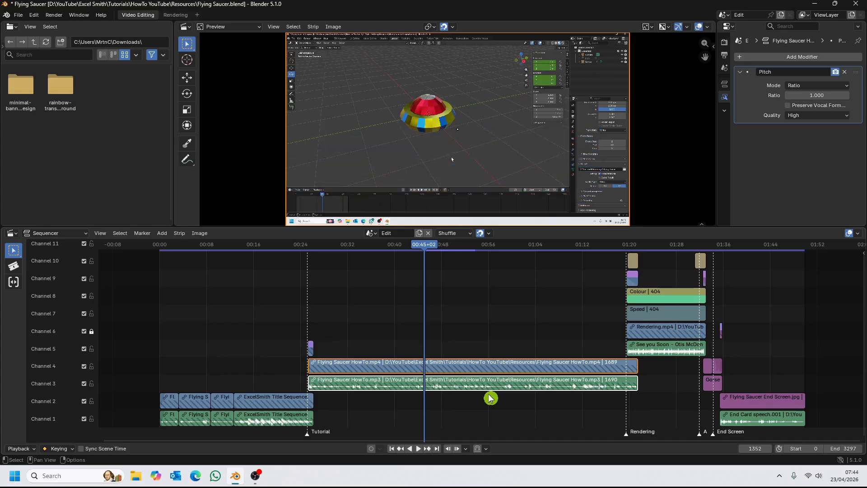
click(496, 304)
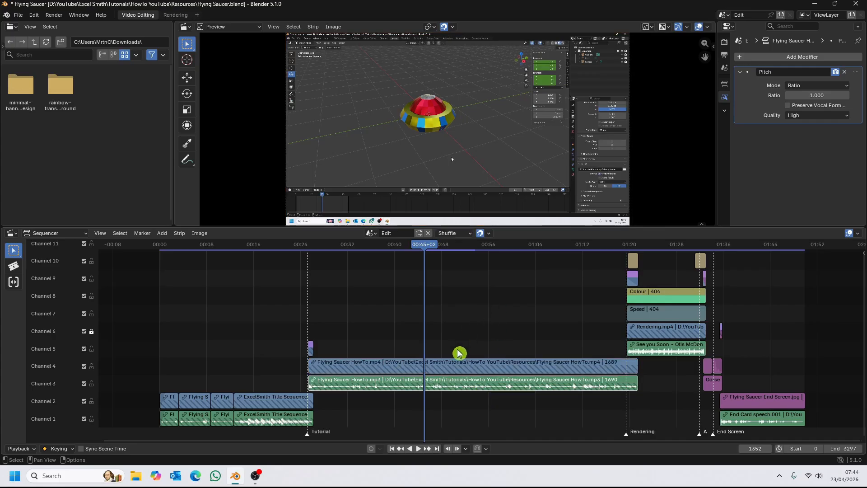
Render the whole edit as an animation and minimise the render window while it runs.
click(54, 15)
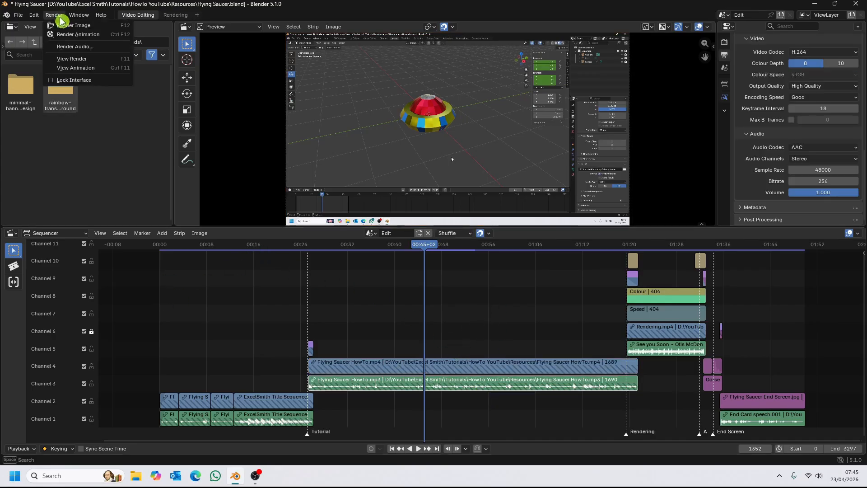
click(85, 36)
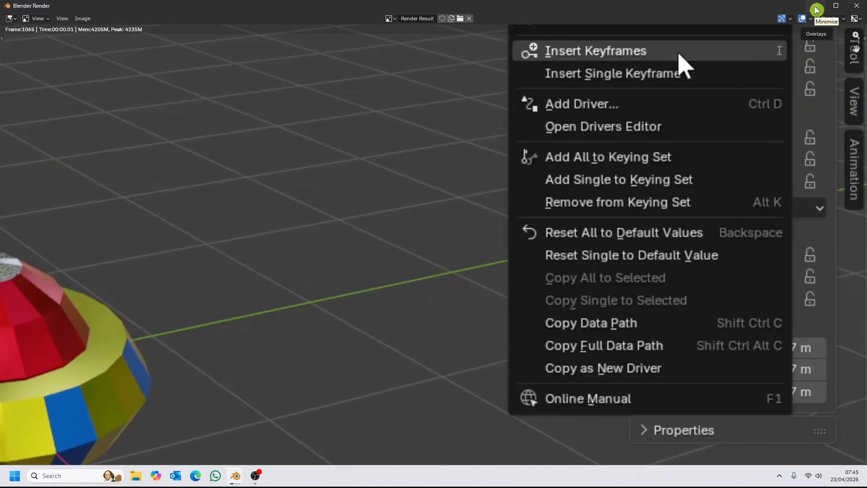
click(816, 7)
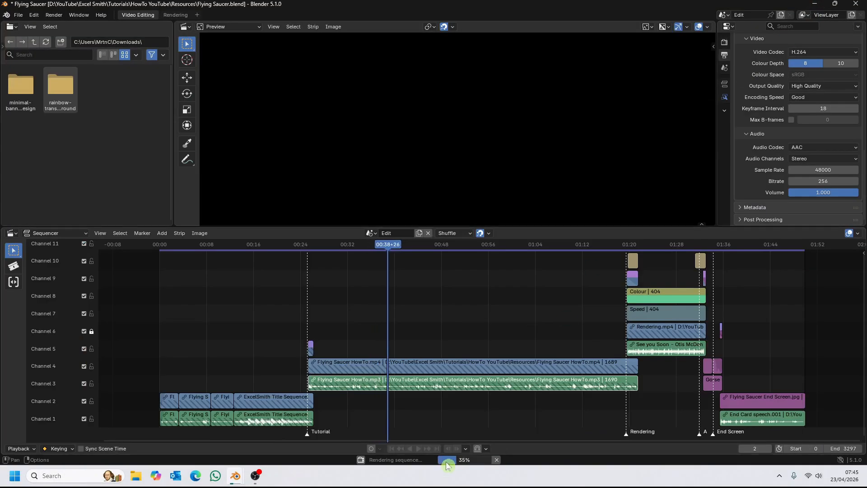